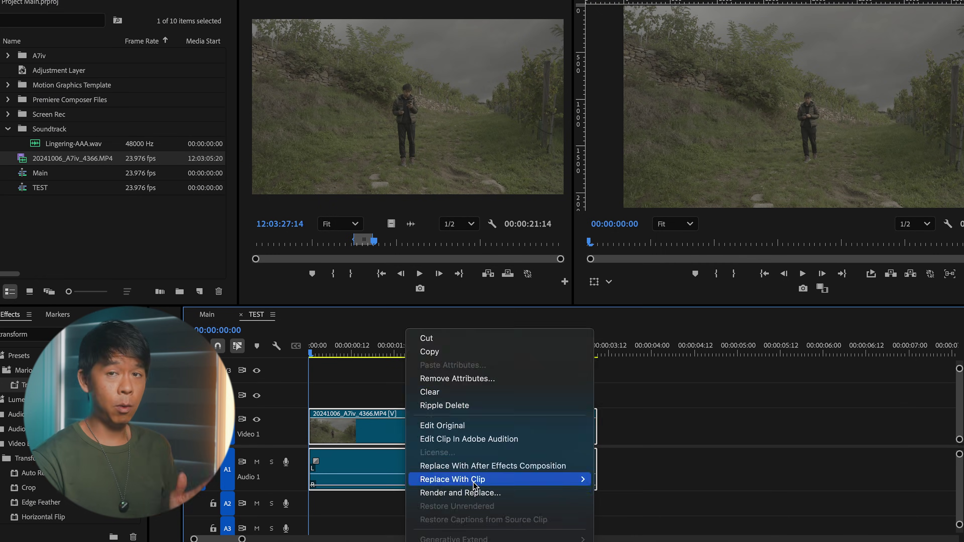
# Replace the timeline clip with an After Effects composition and refine the Roto Brush outline around the man there
pyautogui.click(500, 334)
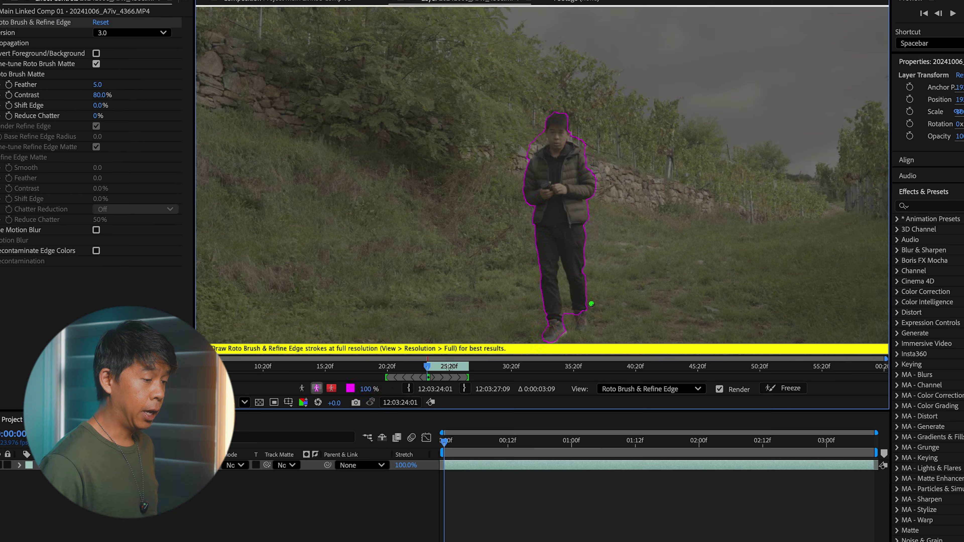
pyautogui.moveTo(527, 156); pyautogui.dragTo(544, 133)
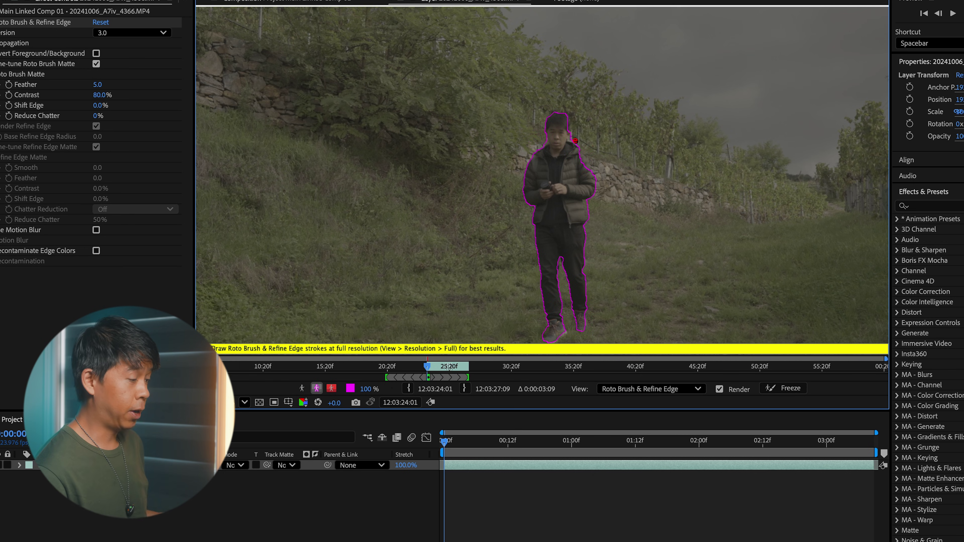
pyautogui.press('space')
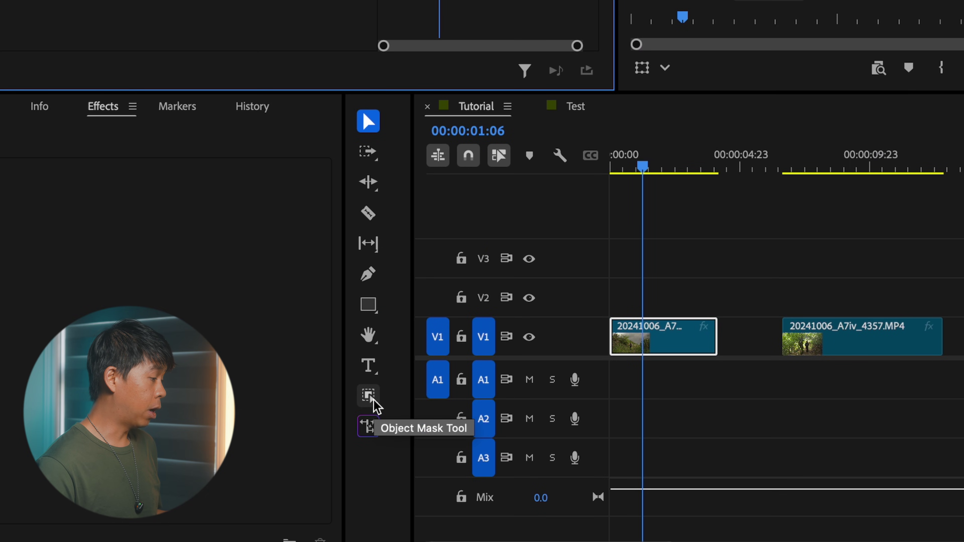
# Create an object mask of the walking man at the first clip's starting frame and track it forward
pyautogui.click(377, 404)
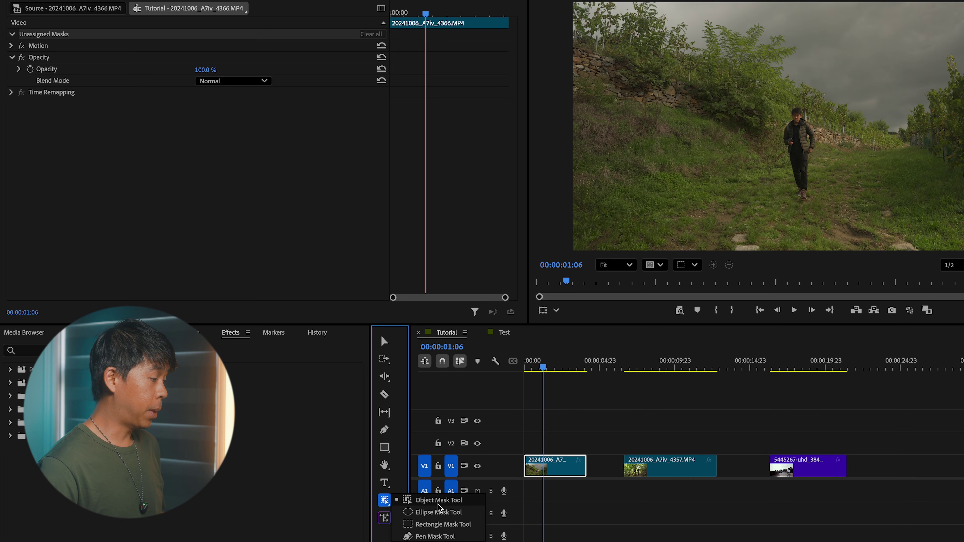
pyautogui.click(438, 506)
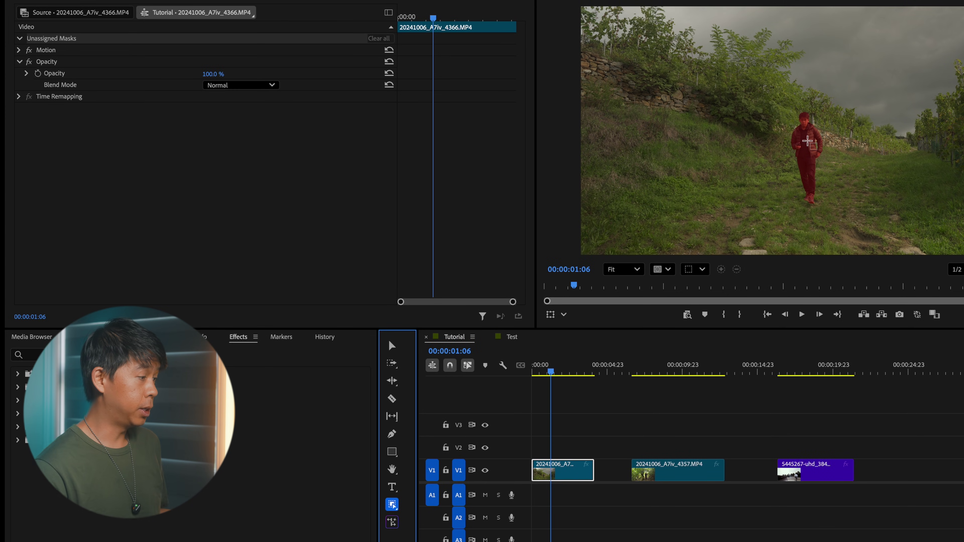
pyautogui.moveTo(558, 371); pyautogui.dragTo(520, 374)
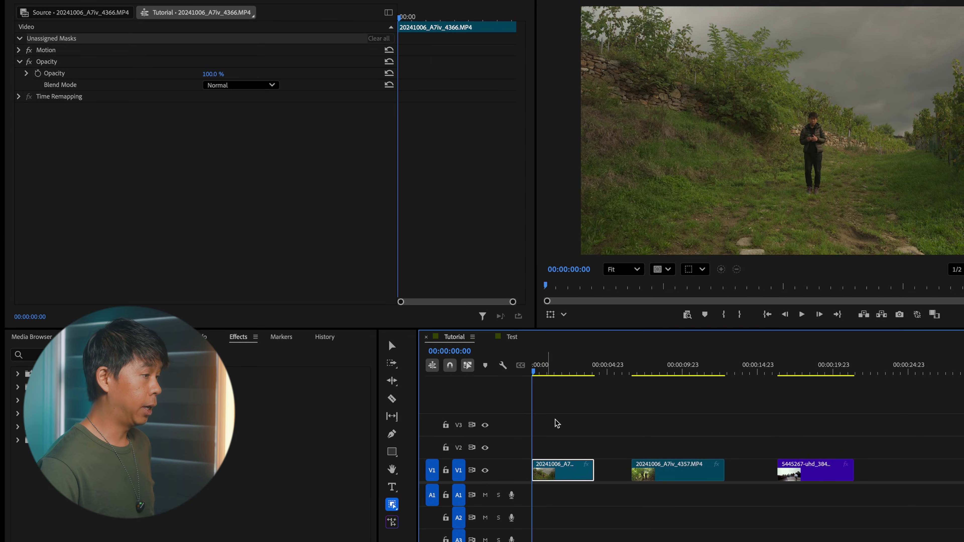
pyautogui.click(817, 145)
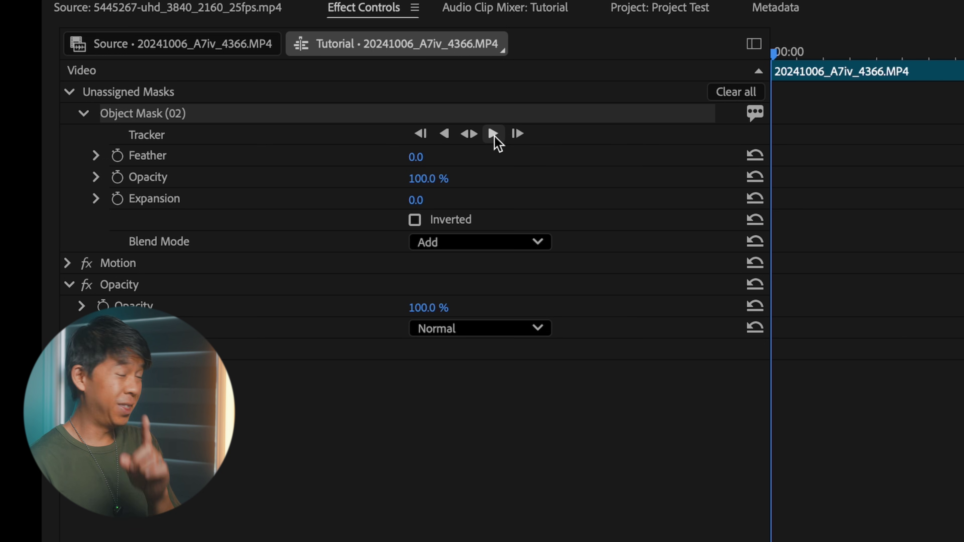
pyautogui.click(494, 135)
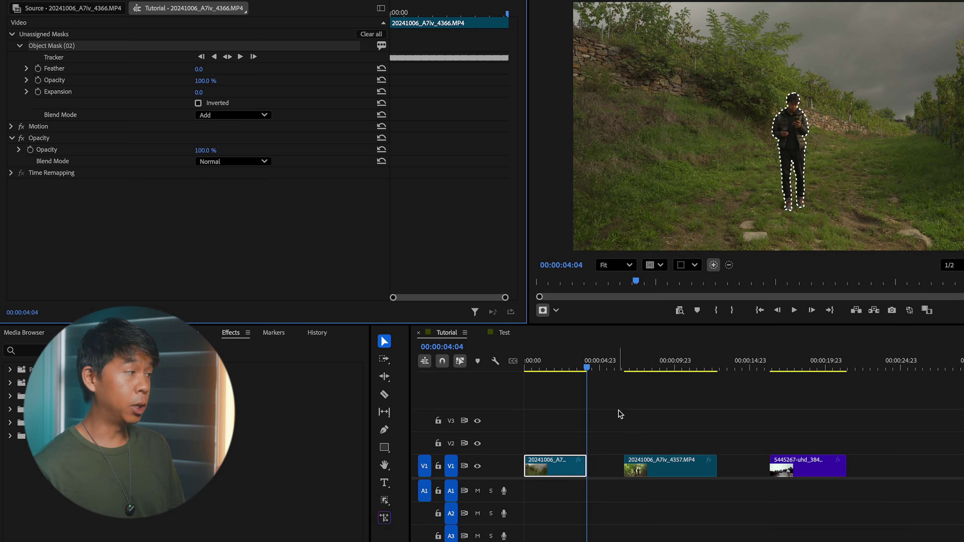
# Play back the first clip to check how the tracked mask follows the man
pyautogui.moveTo(461, 18); pyautogui.dragTo(419, 17)
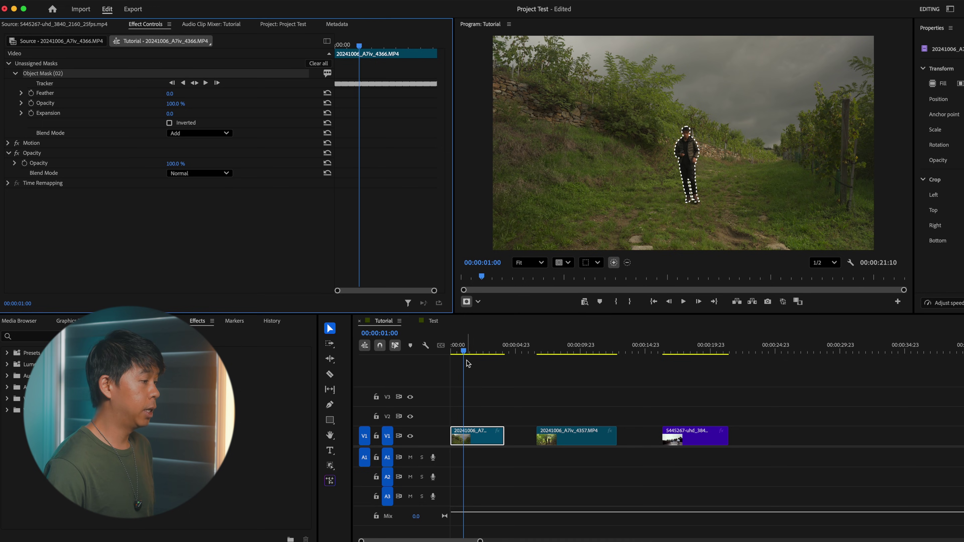
pyautogui.click(470, 350)
pyautogui.press('space')
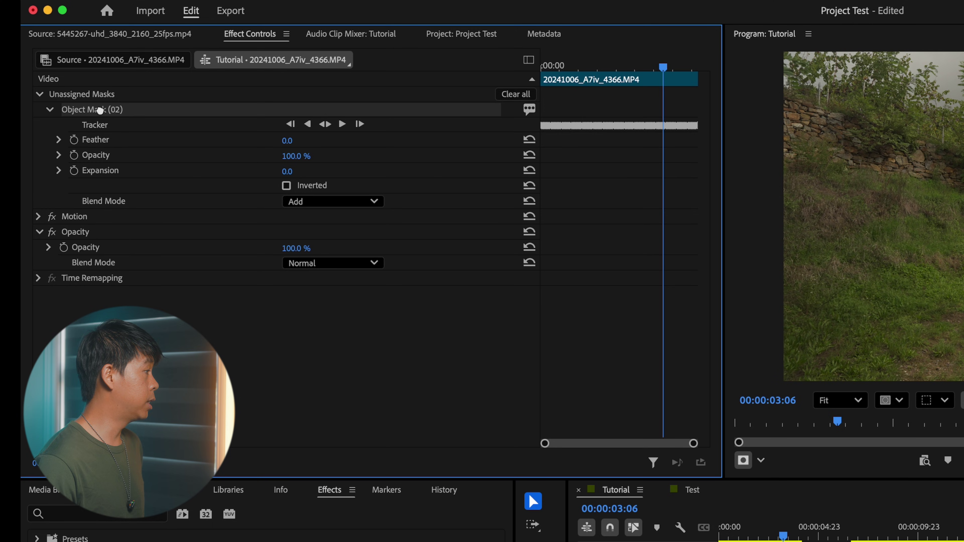
# Assign the tracked object mask to the first clip's Opacity effect and return the playhead to the clip's start
pyautogui.click(49, 153)
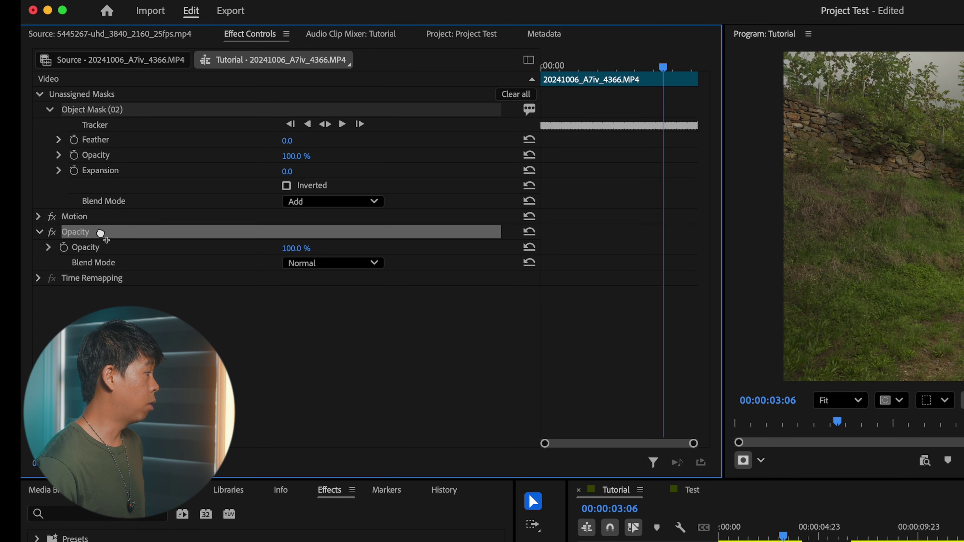
pyautogui.moveTo(97, 233); pyautogui.dragTo(98, 234)
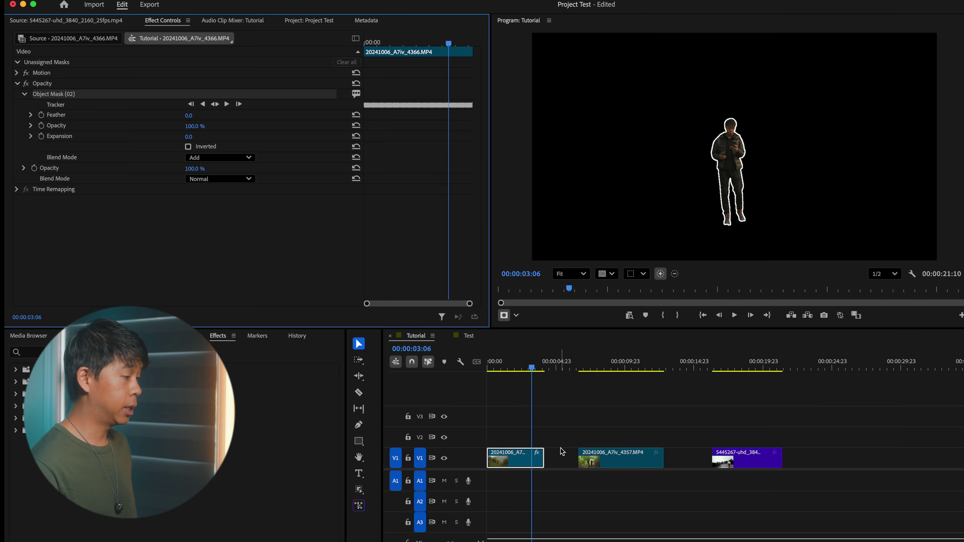
pyautogui.moveTo(520, 370); pyautogui.dragTo(489, 368)
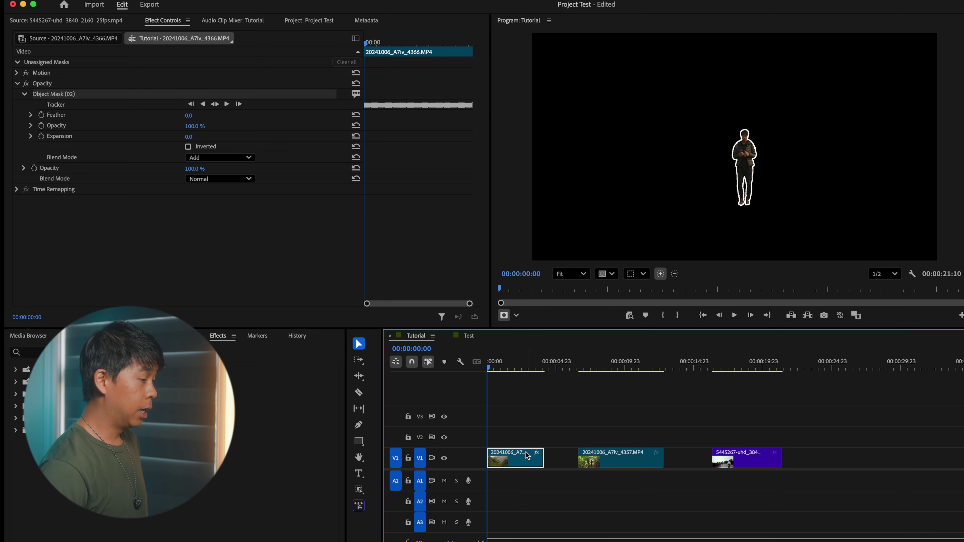
# Add a title reading TEST TEXT on V2 above the first clip, across the man's upper body
pyautogui.click(523, 432)
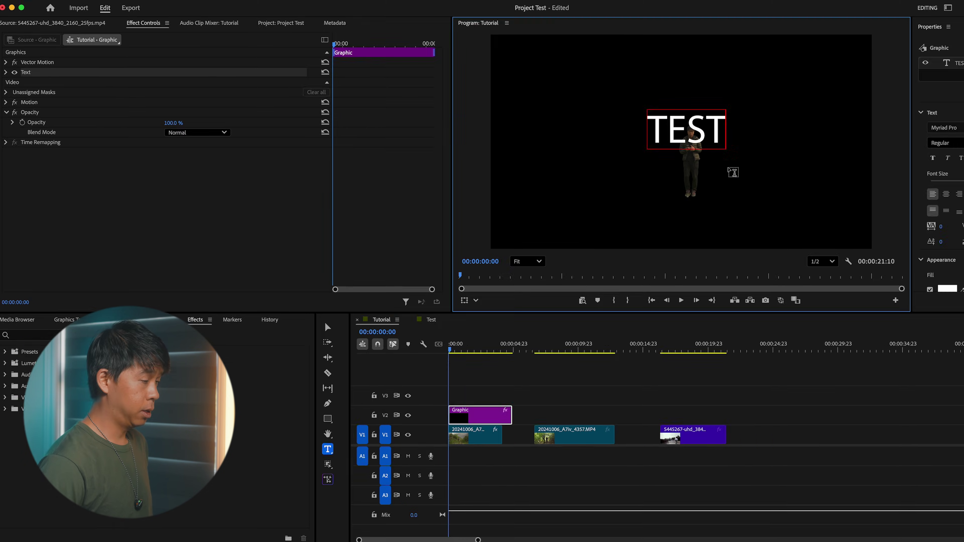
pyautogui.write('TEXT')
pyautogui.click(487, 419)
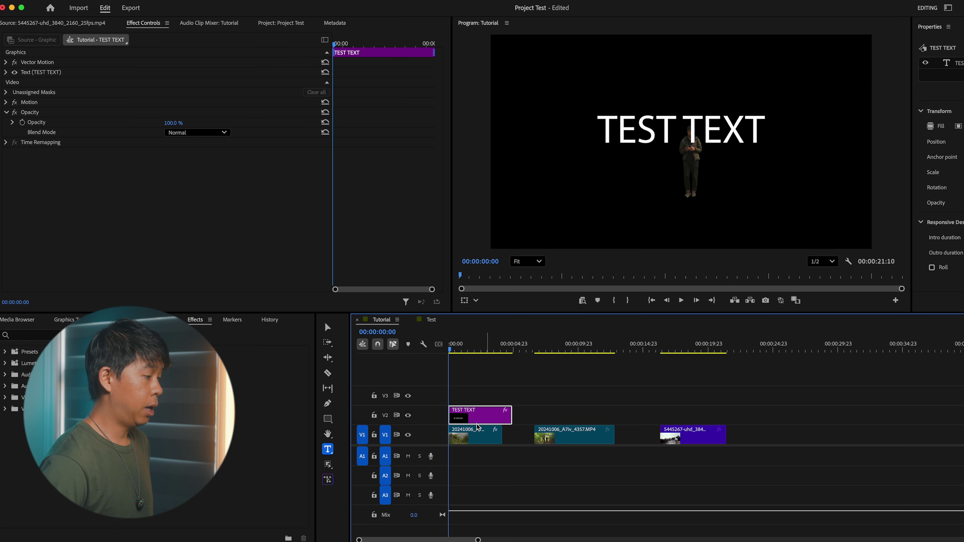
# Duplicate the masked first clip onto V3 above the title and delete the object mask from the V1 clip
pyautogui.moveTo(476, 441); pyautogui.dragTo(472, 395)
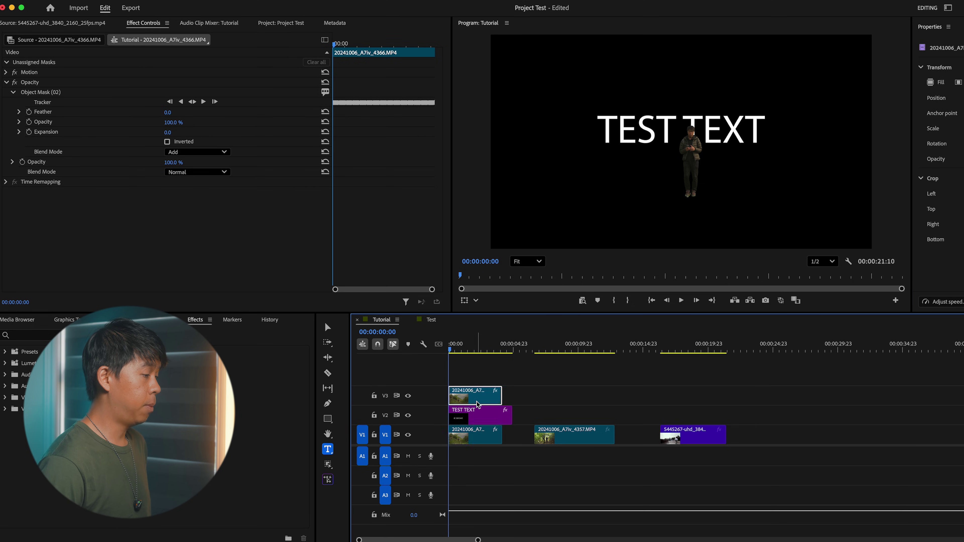
pyautogui.click(471, 441)
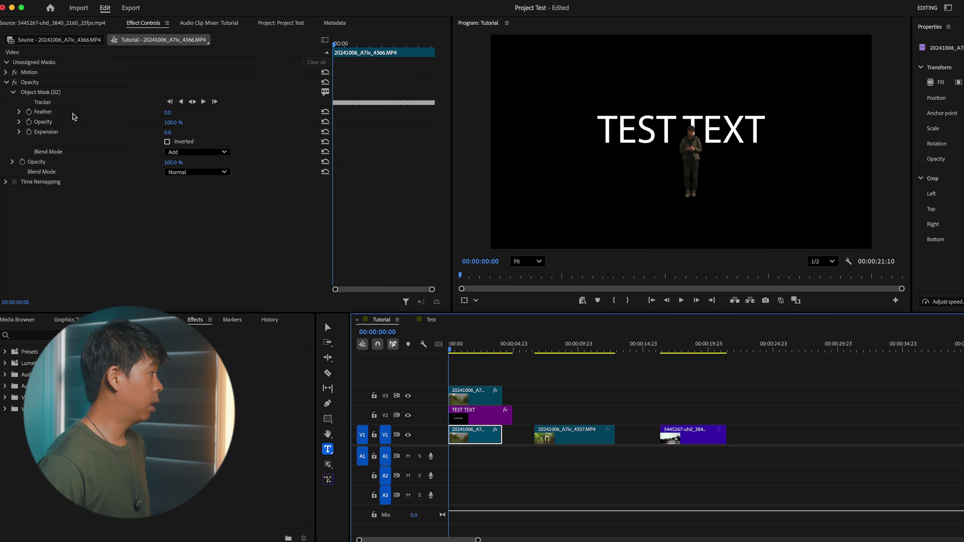
pyautogui.click(52, 93)
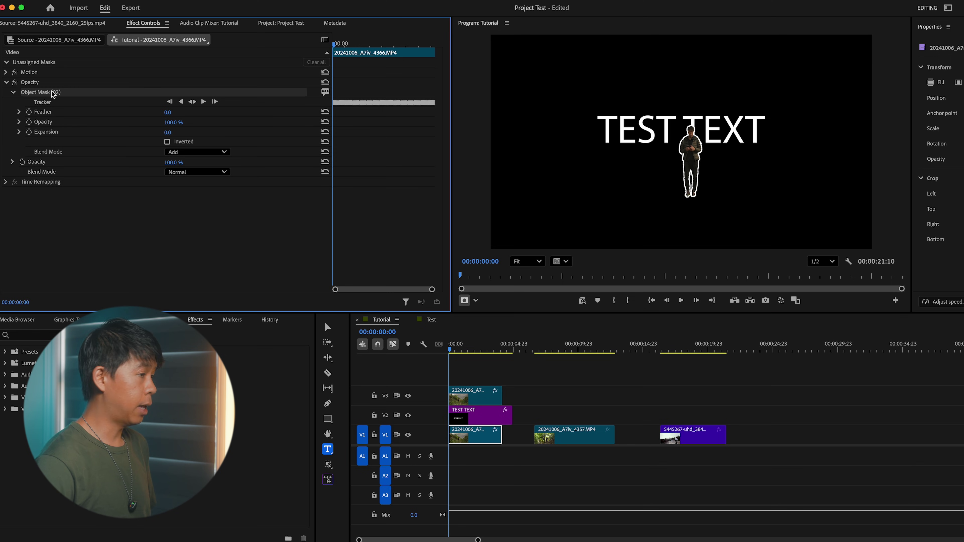
pyautogui.press('Delete')
# Play back the first composite to check the title sitting behind the walking man
pyautogui.click(468, 363)
pyautogui.press('space')
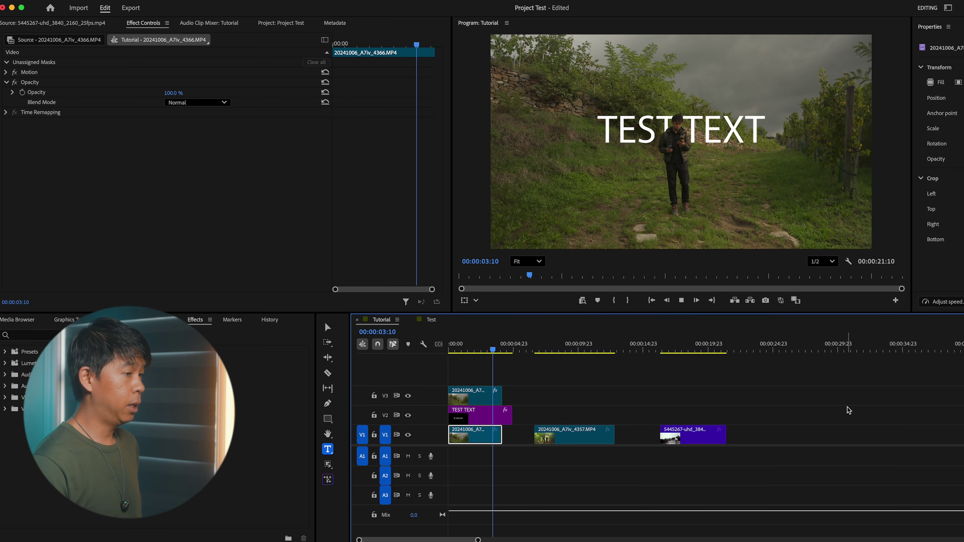
pyautogui.click(460, 349)
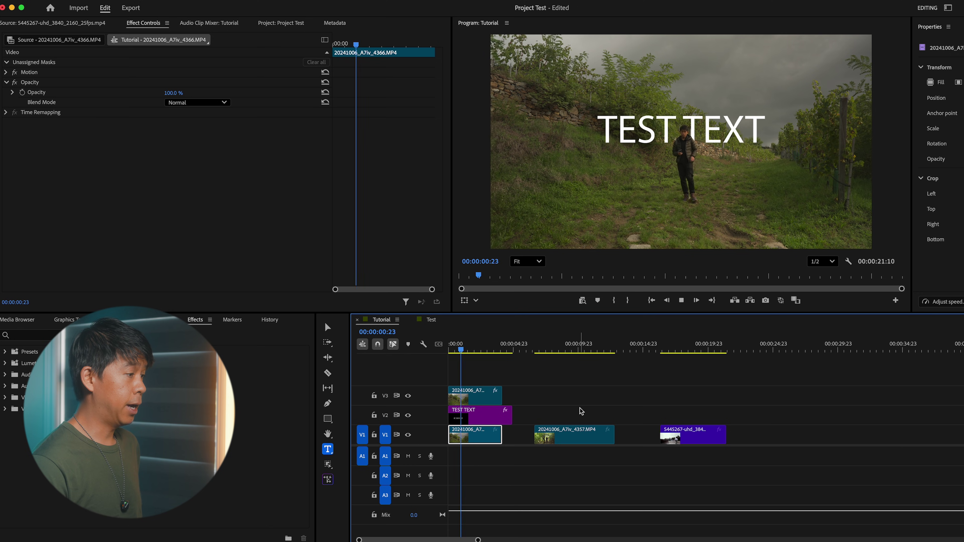
pyautogui.press('v')
pyautogui.click(579, 411)
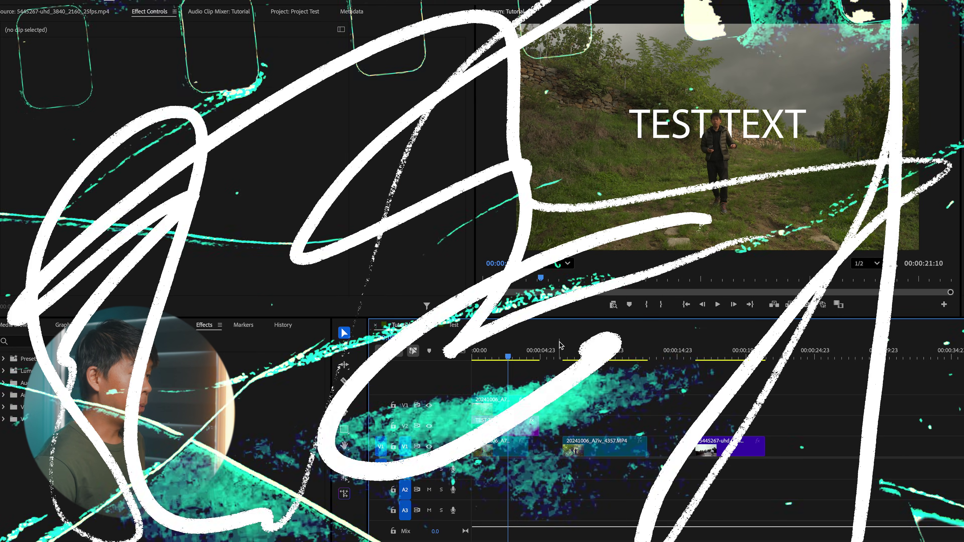
# Create an object mask of the man at the start of clip 20241006_A7iv_4357.MP4 and track it forward
pyautogui.moveTo(561, 346)
pyautogui.mouseDown()
pyautogui.moveTo(603, 355)
pyautogui.moveTo(562, 357)
pyautogui.moveTo(583, 357)
pyautogui.mouseUp()
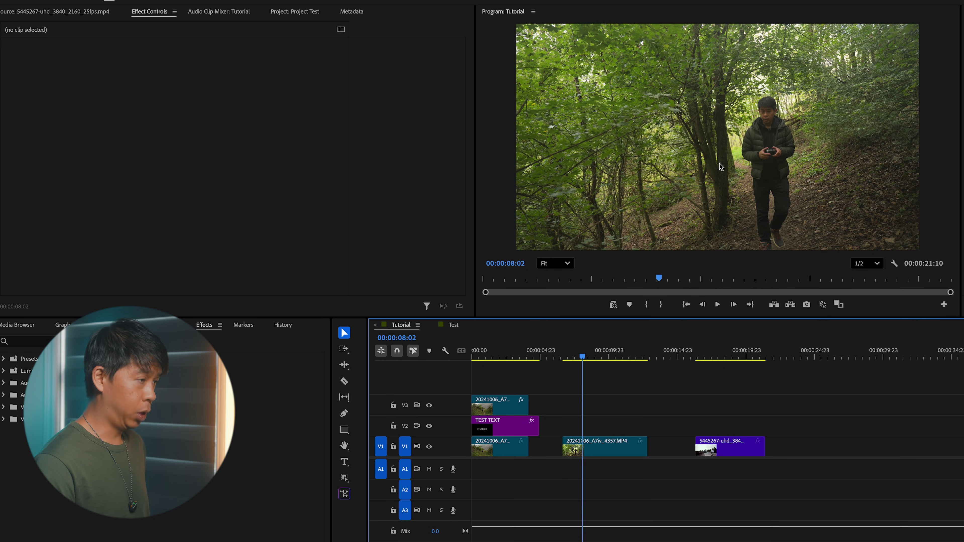
pyautogui.moveTo(605, 355); pyautogui.dragTo(565, 359)
pyautogui.click(604, 452)
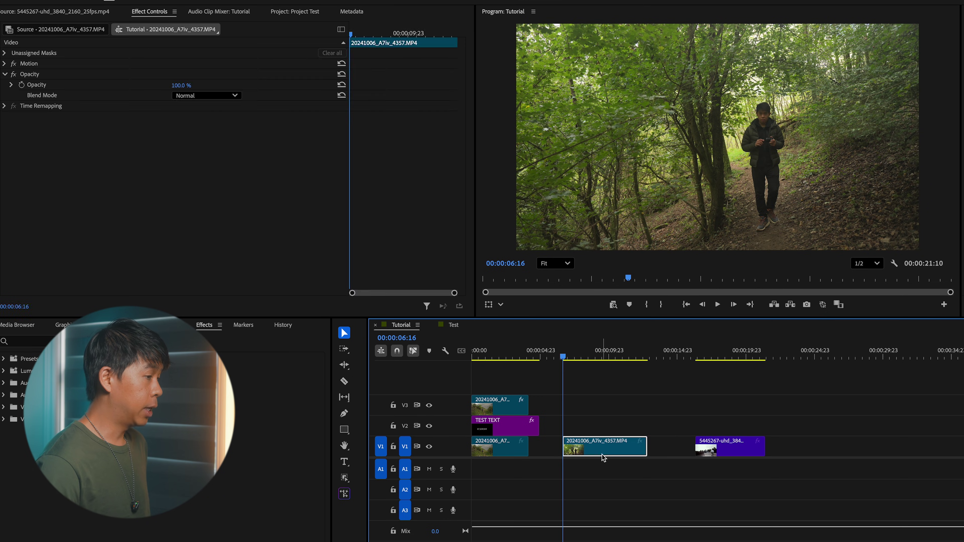
pyautogui.click(345, 478)
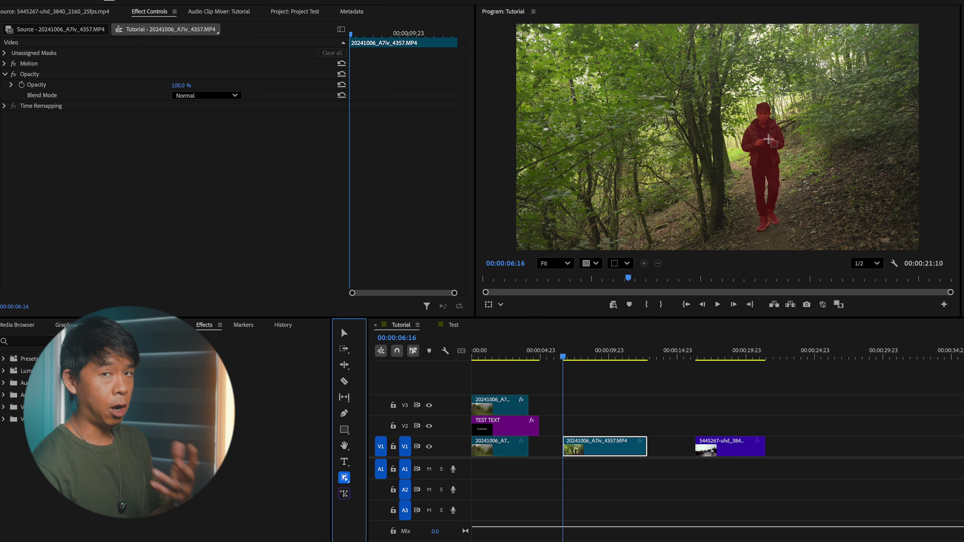
pyautogui.click(769, 140)
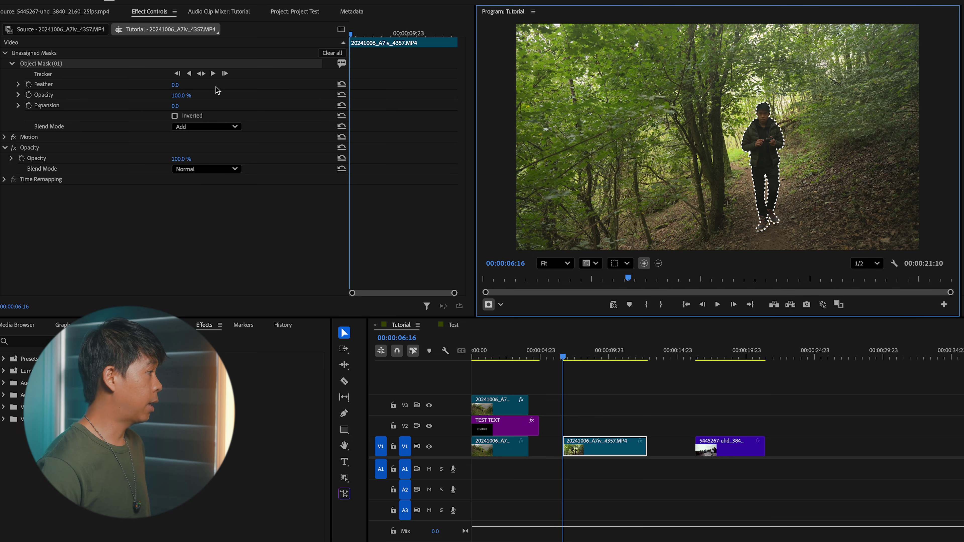
pyautogui.click(213, 74)
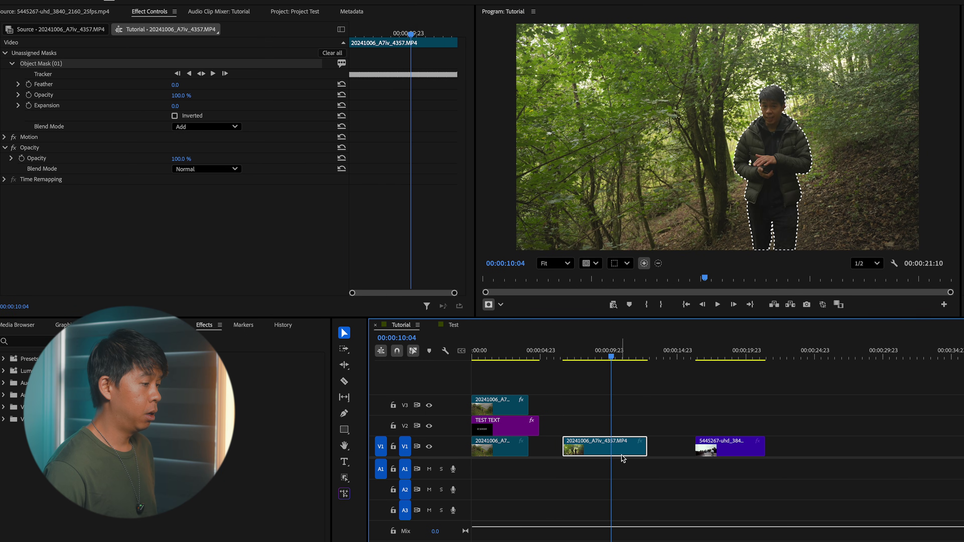
# Duplicate the masked forest clip onto V3 and delete the object mask from its V1 original
pyautogui.moveTo(596, 440); pyautogui.dragTo(592, 404)
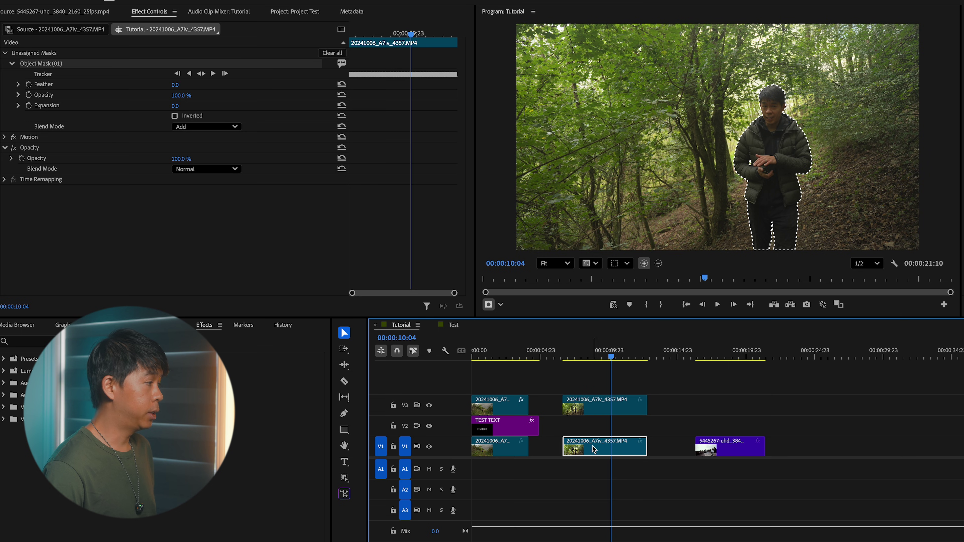
pyautogui.click(53, 64)
pyautogui.press('Delete')
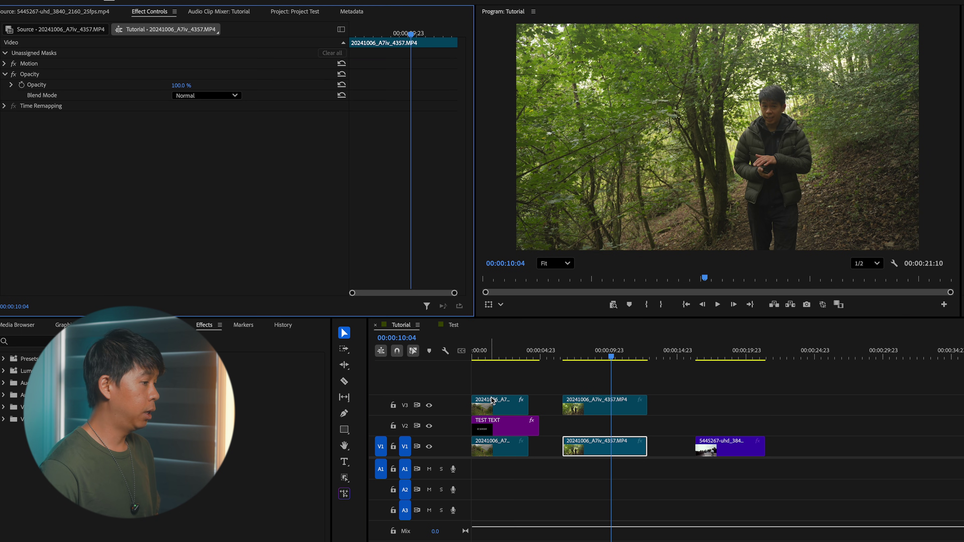
# Assign the tracked object mask on the V3 forest clip to its Opacity effect
pyautogui.click(598, 410)
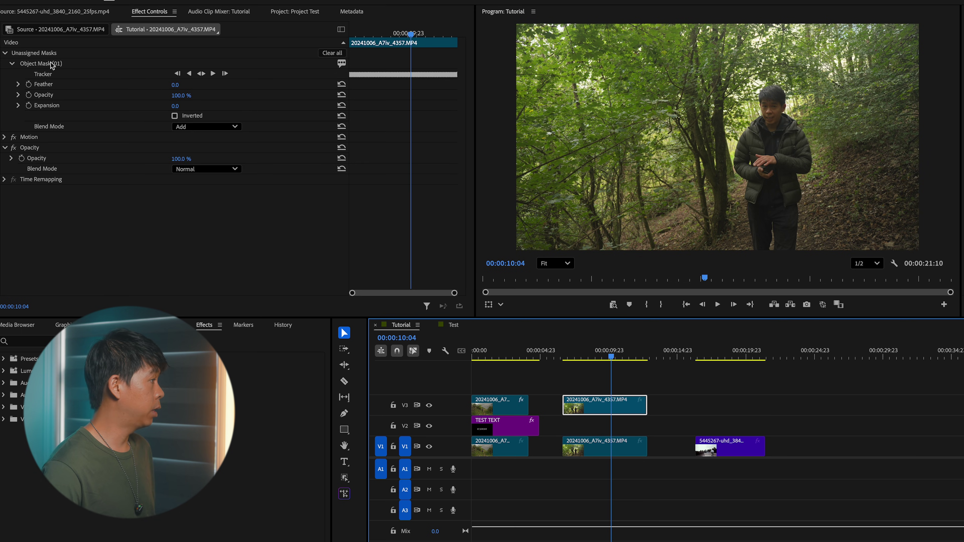
pyautogui.moveTo(41, 65); pyautogui.dragTo(112, 166)
pyautogui.moveTo(48, 158); pyautogui.dragTo(49, 158)
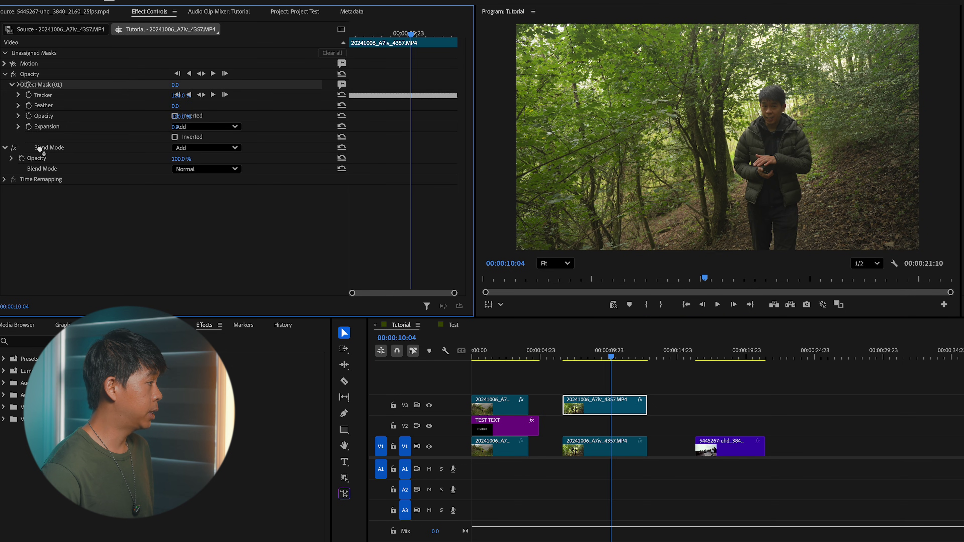
# Copy the TEST TEXT title onto V2 between the two forest clips and match its length to theirs
pyautogui.click(599, 409)
pyautogui.moveTo(490, 430); pyautogui.dragTo(648, 431)
pyautogui.click(630, 435)
# Play back the forest composite with an enlarged preview to inspect the mask edges around the man
pyautogui.click(593, 349)
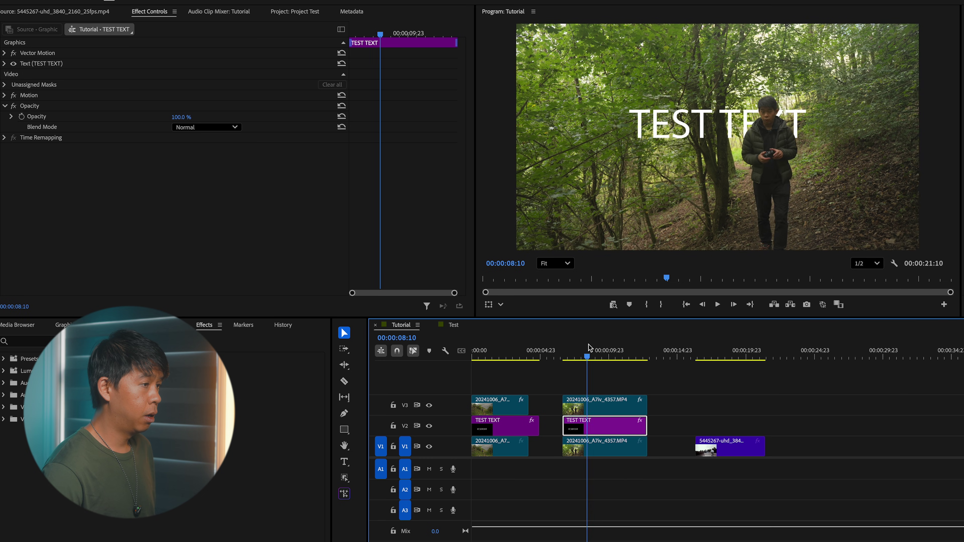
pyautogui.press('`')
pyautogui.press('space')
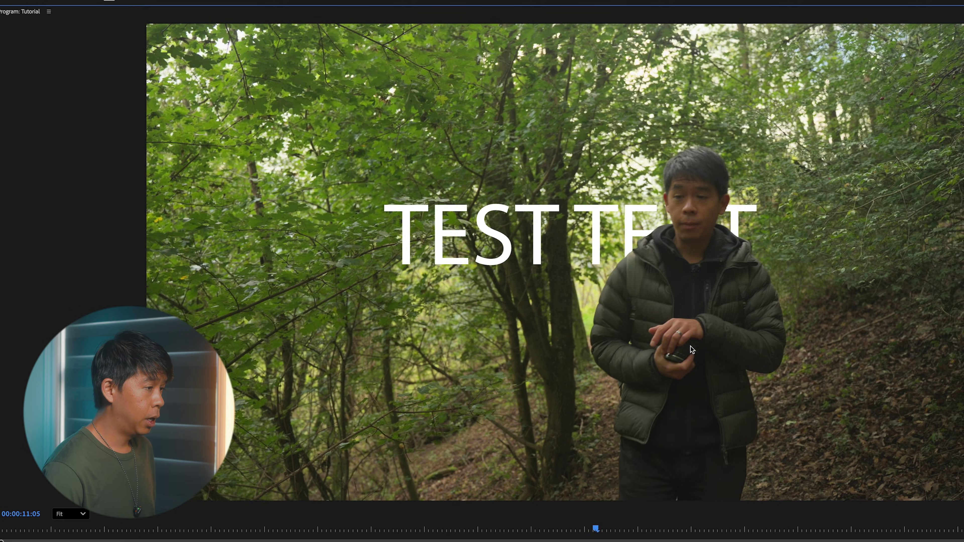
pyautogui.press('`')
pyautogui.press('`')
pyautogui.press('Up')
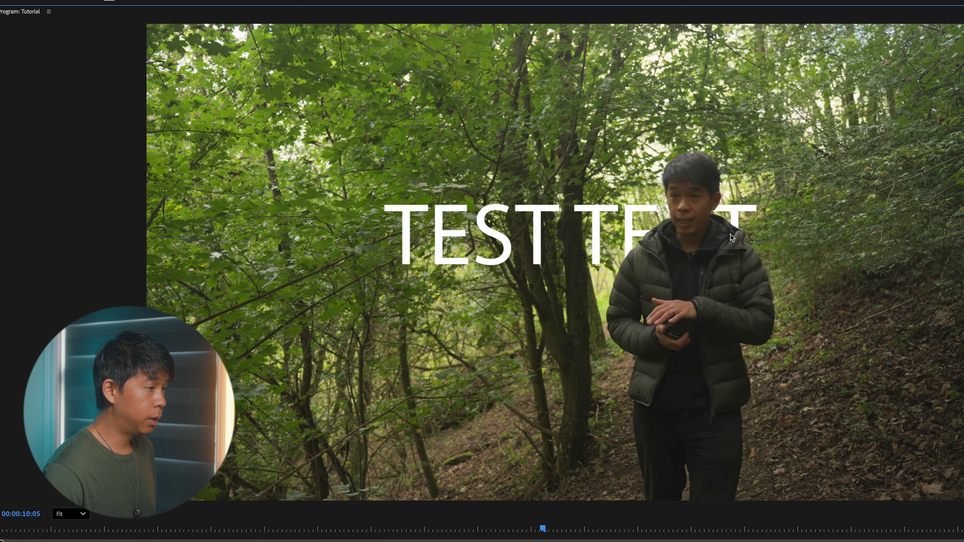
pyautogui.press('`')
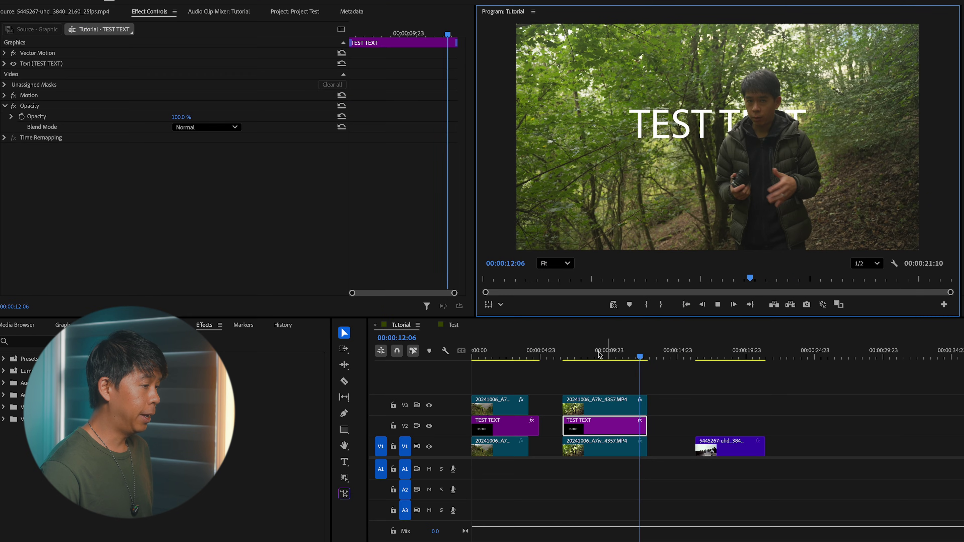
pyautogui.click(570, 355)
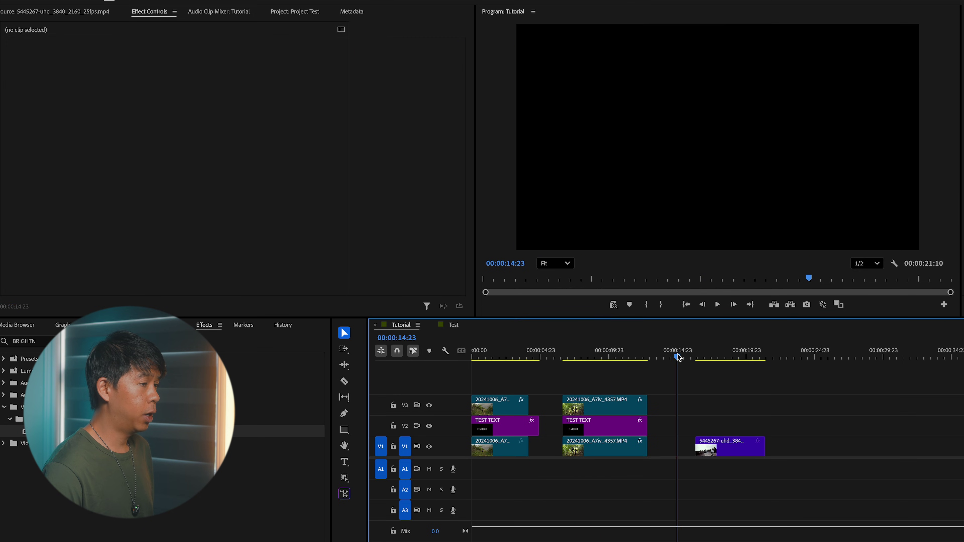
# Mask the white-shirted rider and his bike in the skatepark clip using the Object Mask Tool, and track the mask forward
pyautogui.moveTo(679, 357); pyautogui.dragTo(703, 362)
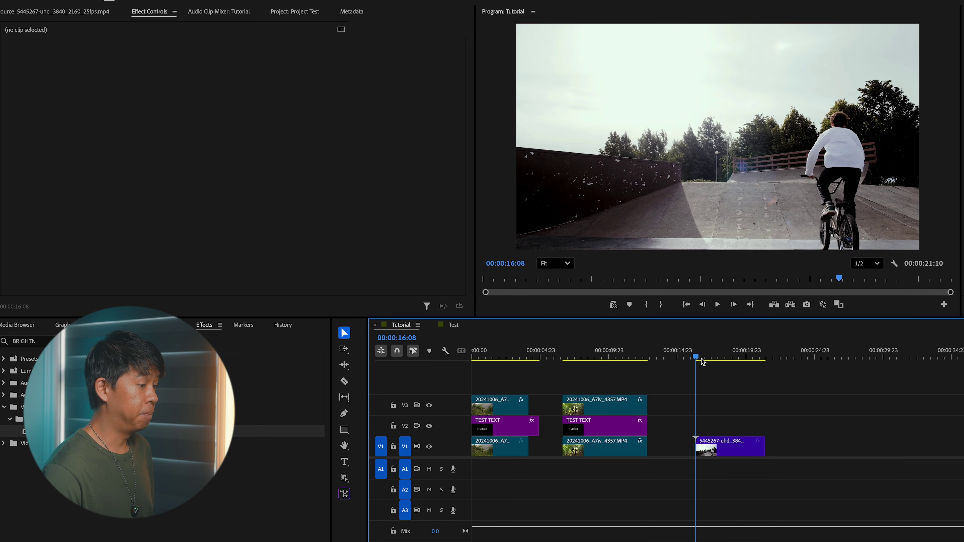
pyautogui.click(721, 452)
pyautogui.click(114, 341)
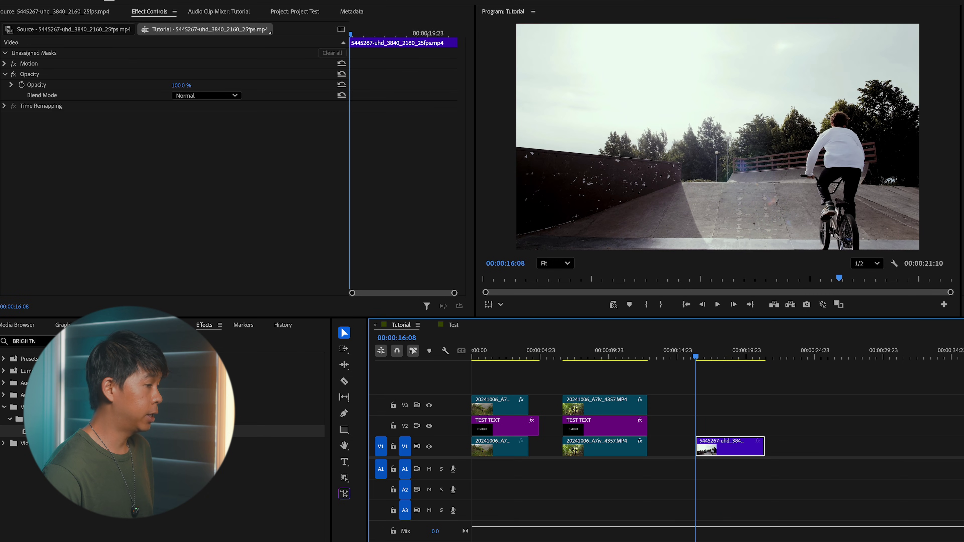
pyautogui.click(344, 478)
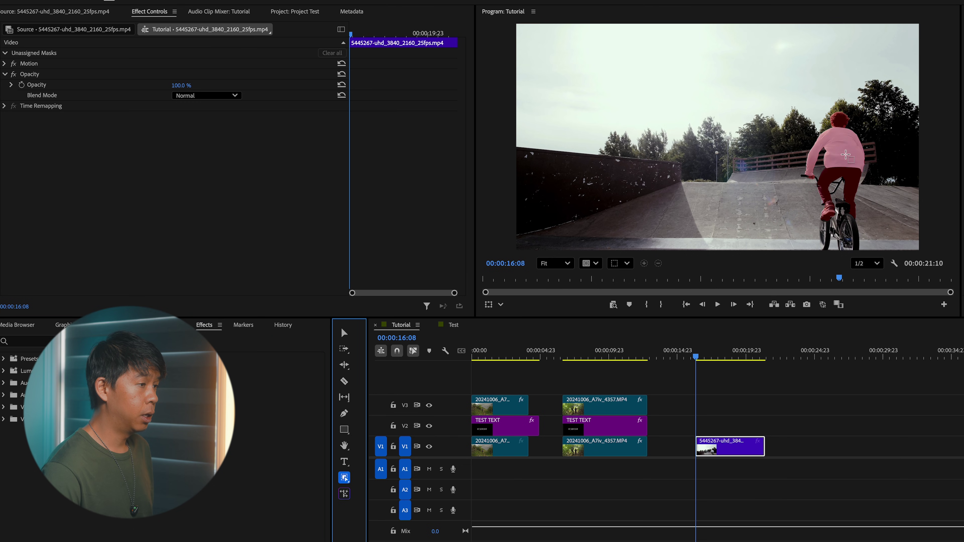
pyautogui.click(845, 154)
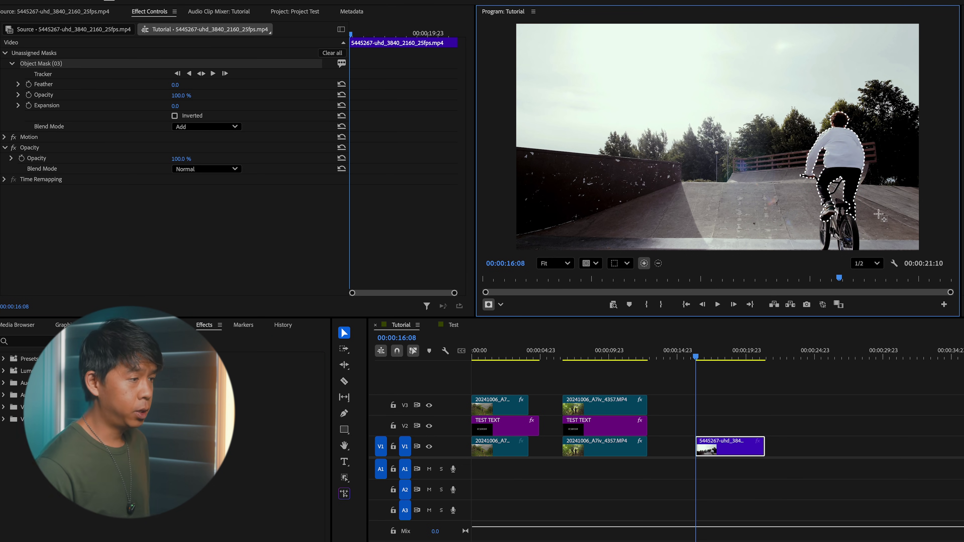
pyautogui.click(846, 228)
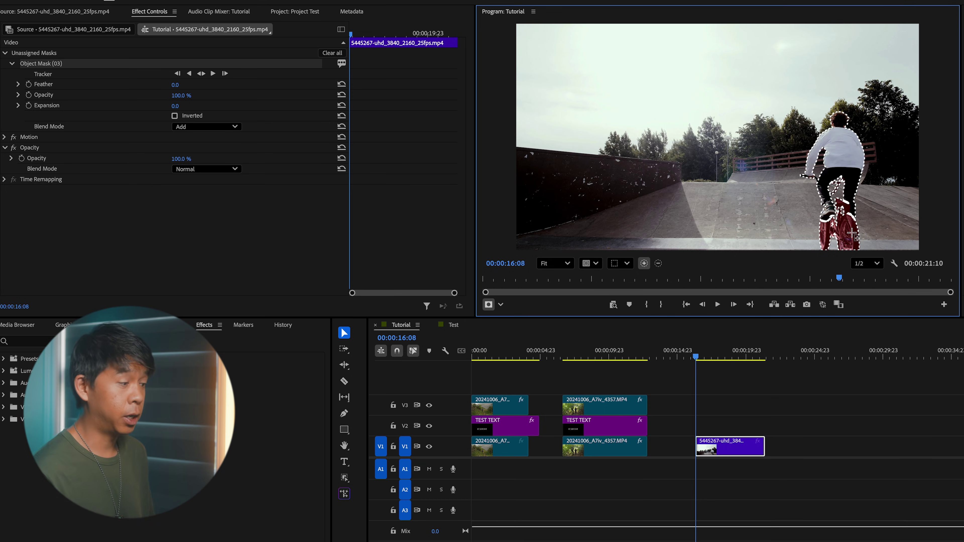
pyautogui.click(213, 74)
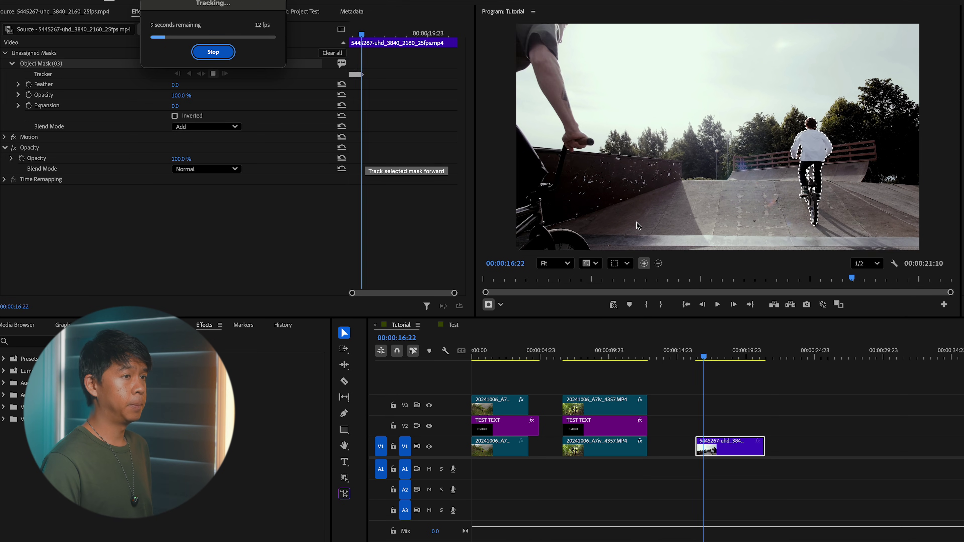
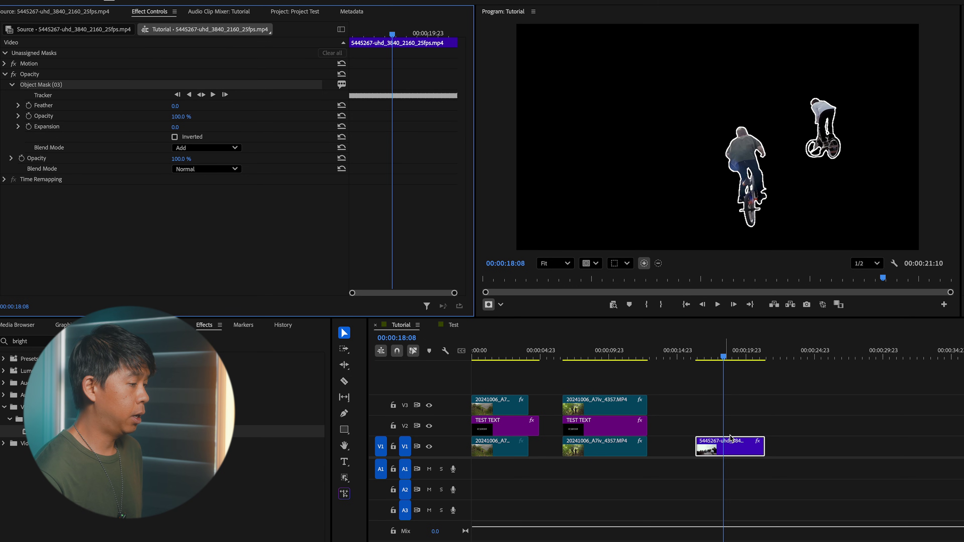
# Duplicate the masked skatepark clip onto V3 and delete the object mask from its V1 original
pyautogui.moveTo(733, 448); pyautogui.dragTo(732, 406)
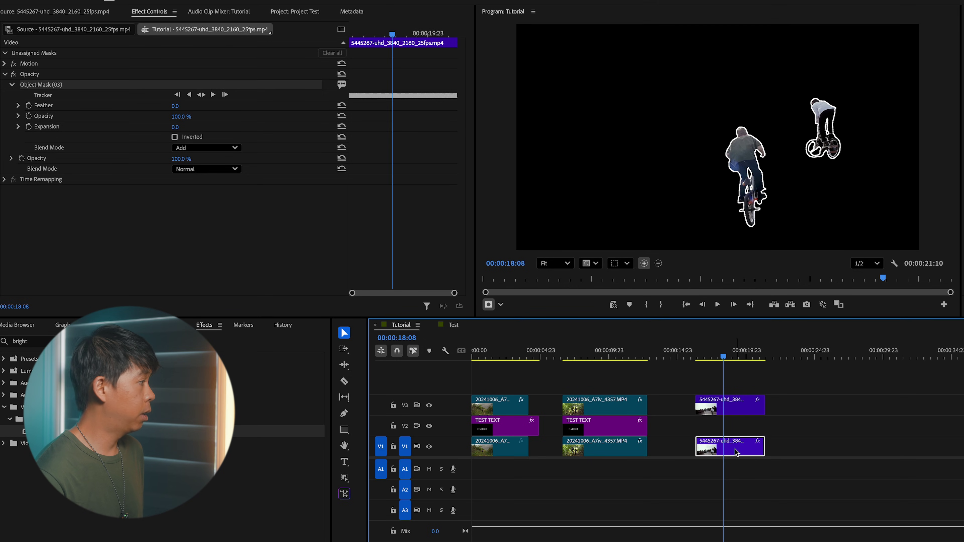
pyautogui.click(56, 87)
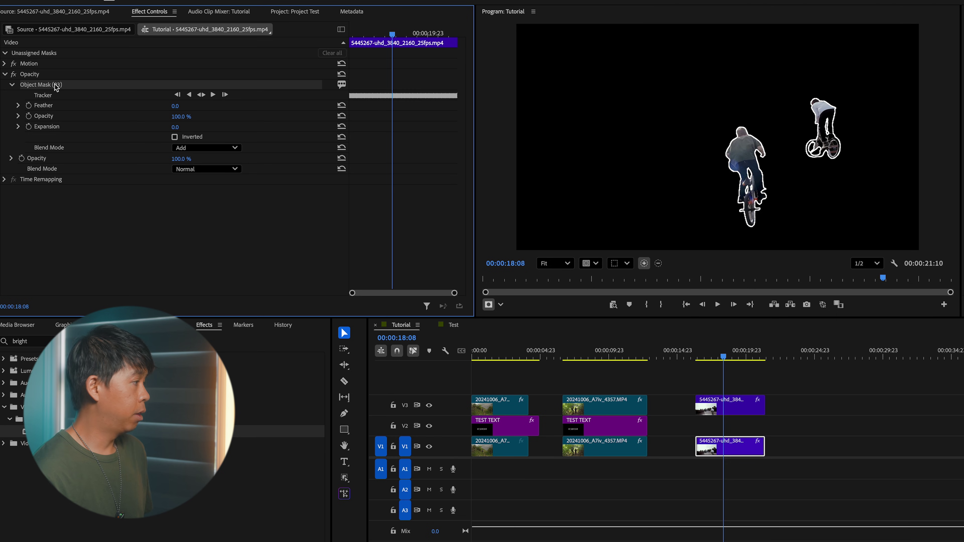
pyautogui.press('Delete')
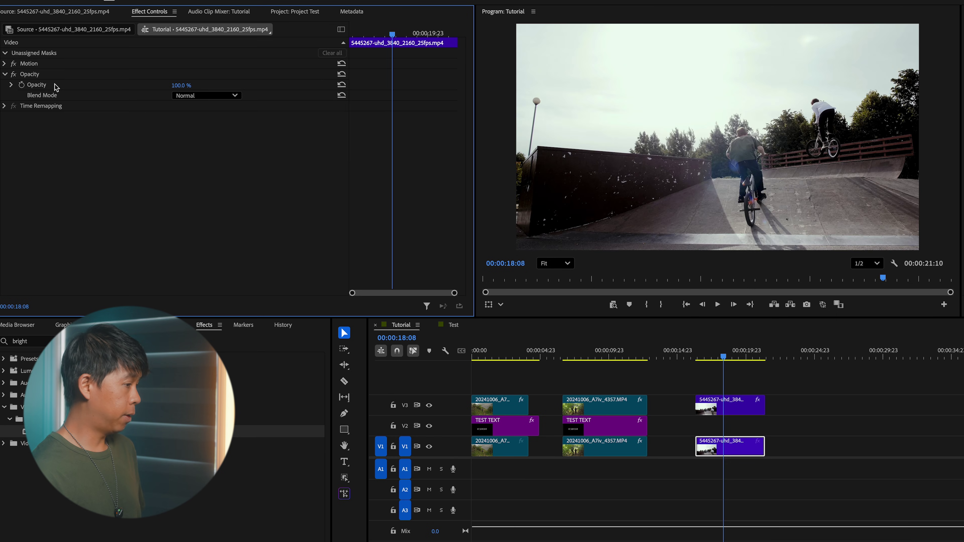
# Copy the TEST TEXT title onto V2 between the skatepark clips and restyle it with fill #171717, enlarged across the frame and moved slightly lower
pyautogui.moveTo(612, 436); pyautogui.dragTo(767, 429)
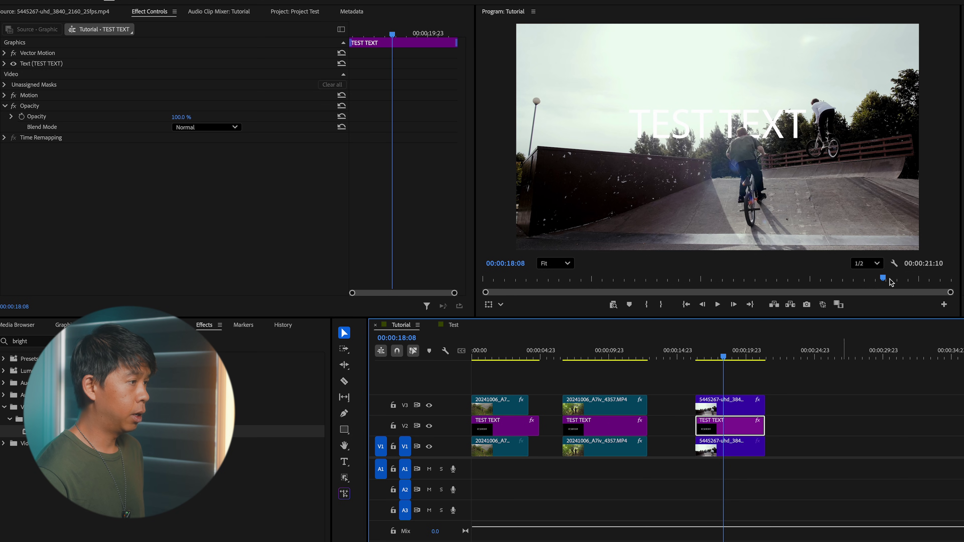
pyautogui.click(41, 63)
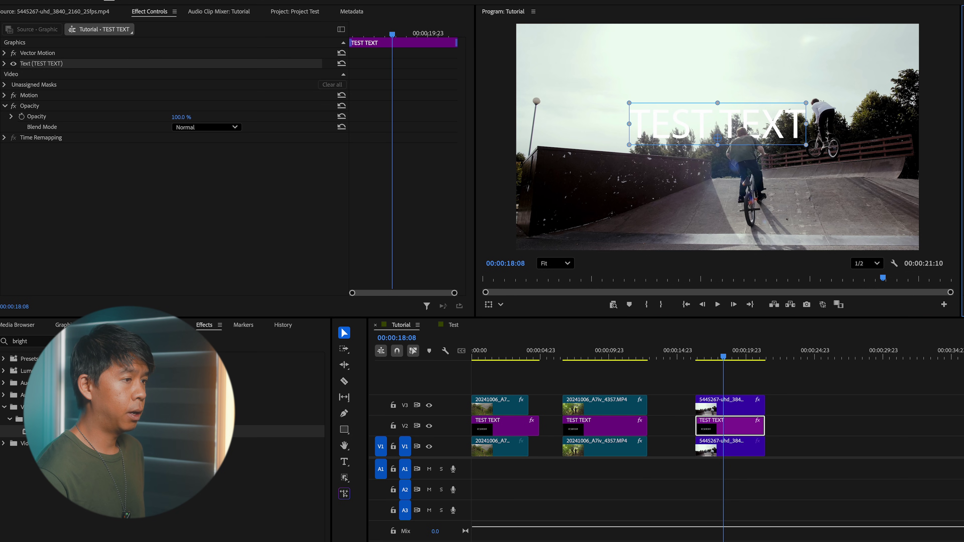
pyautogui.click(953, 302)
pyautogui.moveTo(574, 296)
pyautogui.mouseDown()
pyautogui.moveTo(459, 274)
pyautogui.moveTo(516, 260)
pyautogui.moveTo(447, 228)
pyautogui.mouseUp()
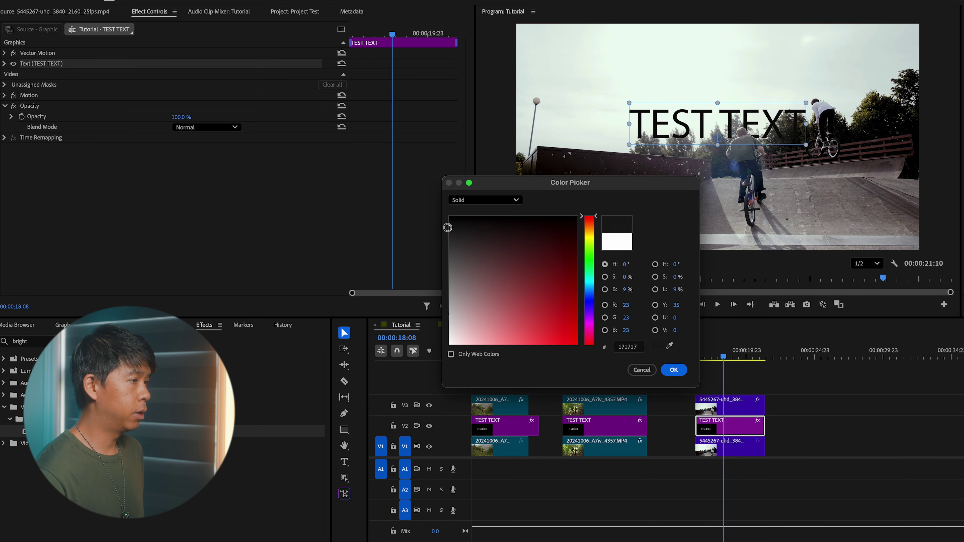
pyautogui.click(673, 370)
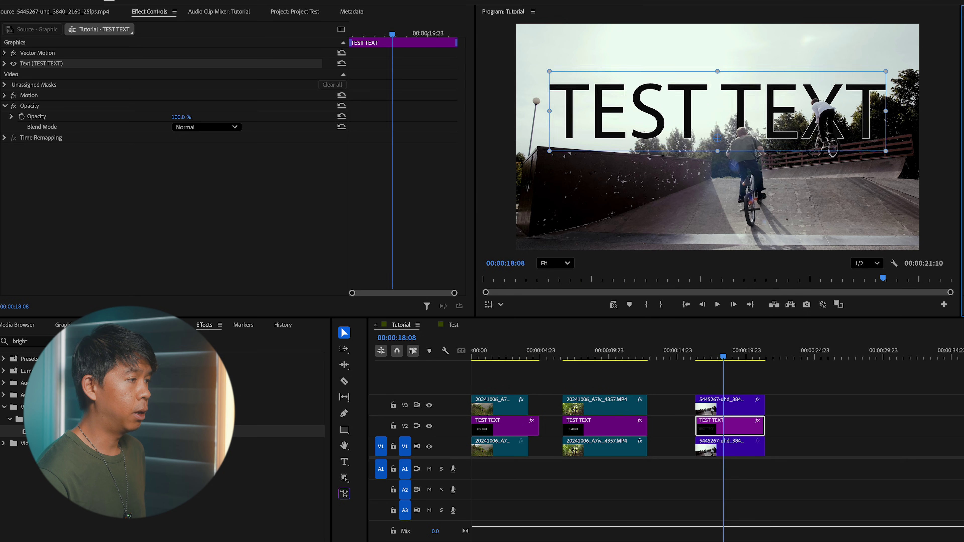
pyautogui.moveTo(752, 112); pyautogui.dragTo(748, 135)
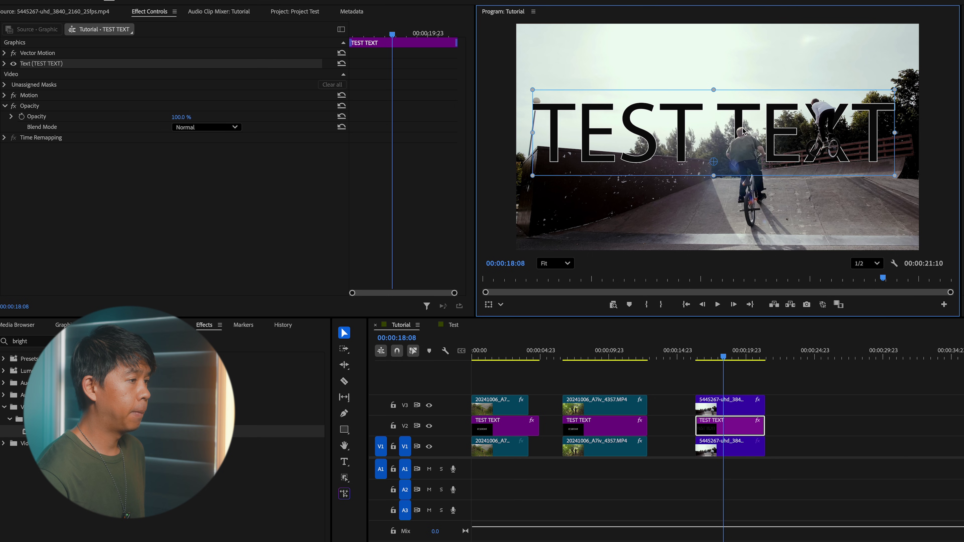
# Play back the skatepark composite to inspect how the dark title sits behind the riders
pyautogui.click(699, 357)
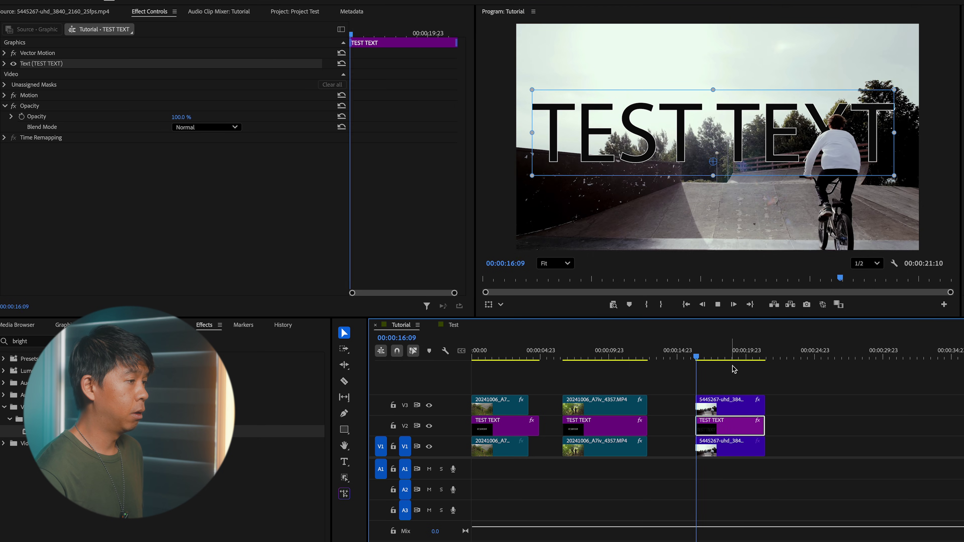
pyautogui.click(794, 381)
pyautogui.press('space')
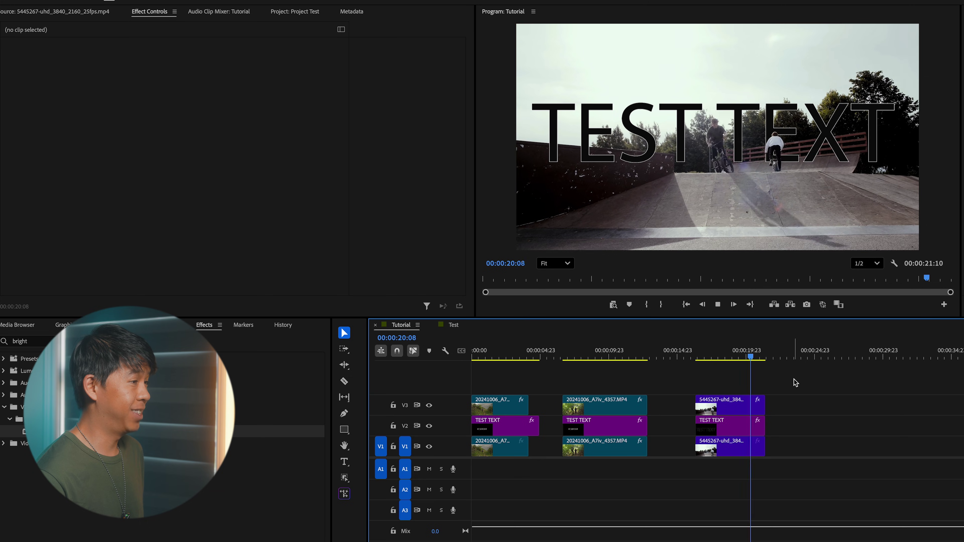
pyautogui.press('space')
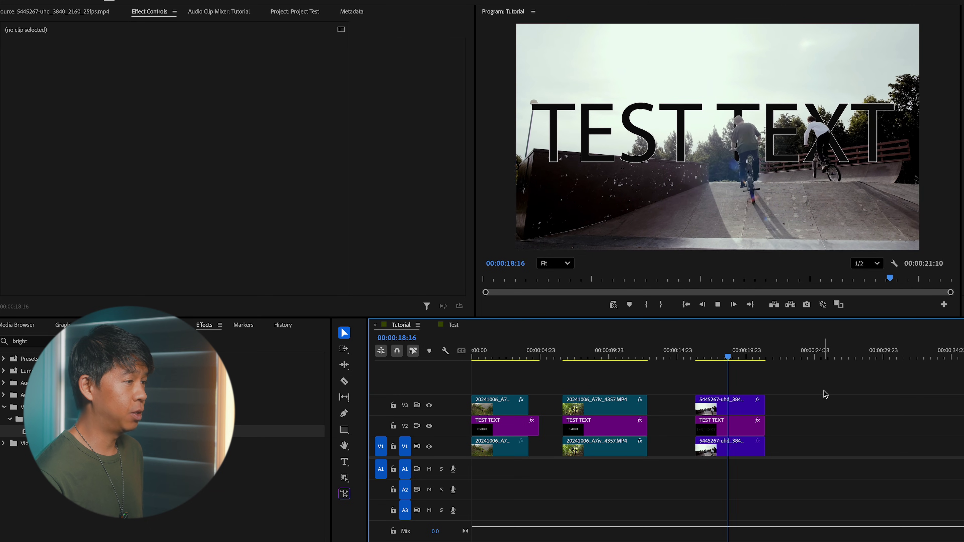
pyautogui.click(719, 358)
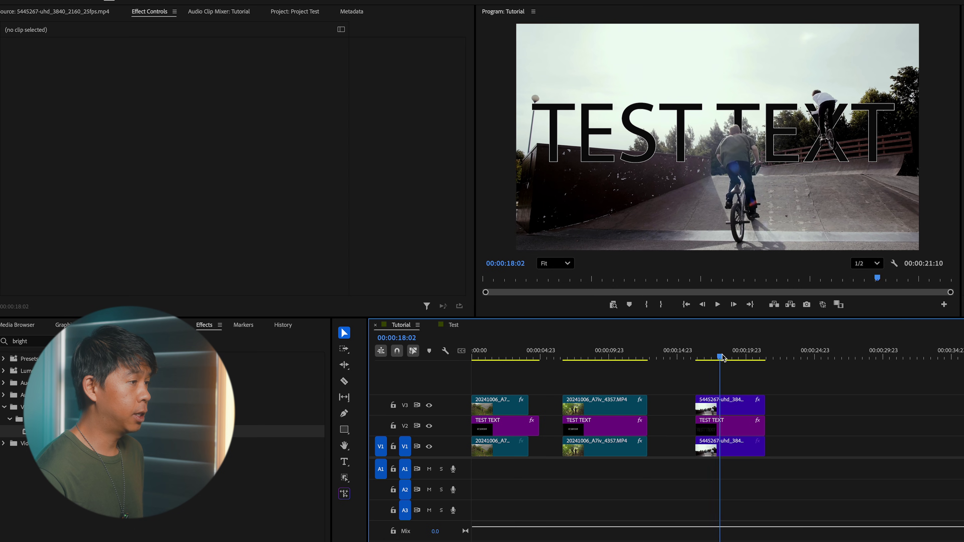
pyautogui.press('Right')
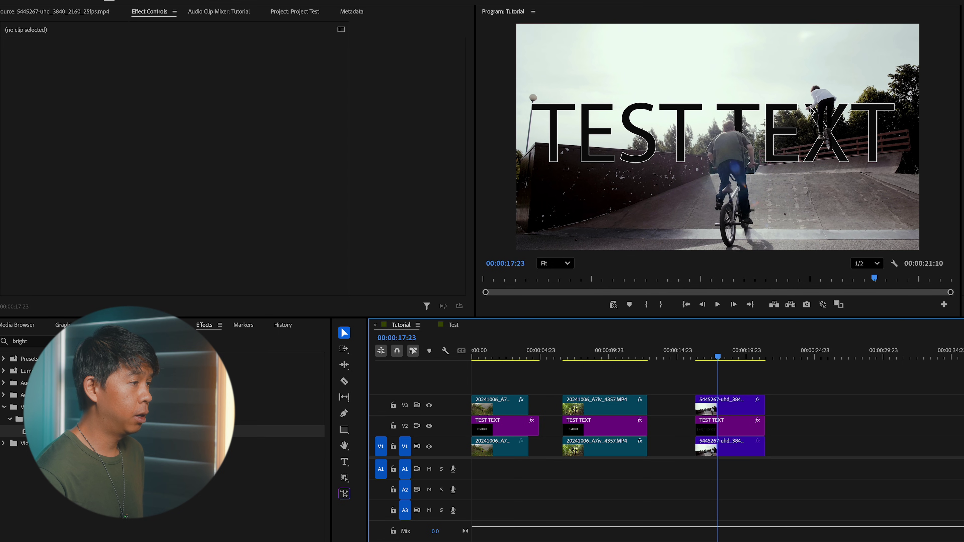
pyautogui.press('space')
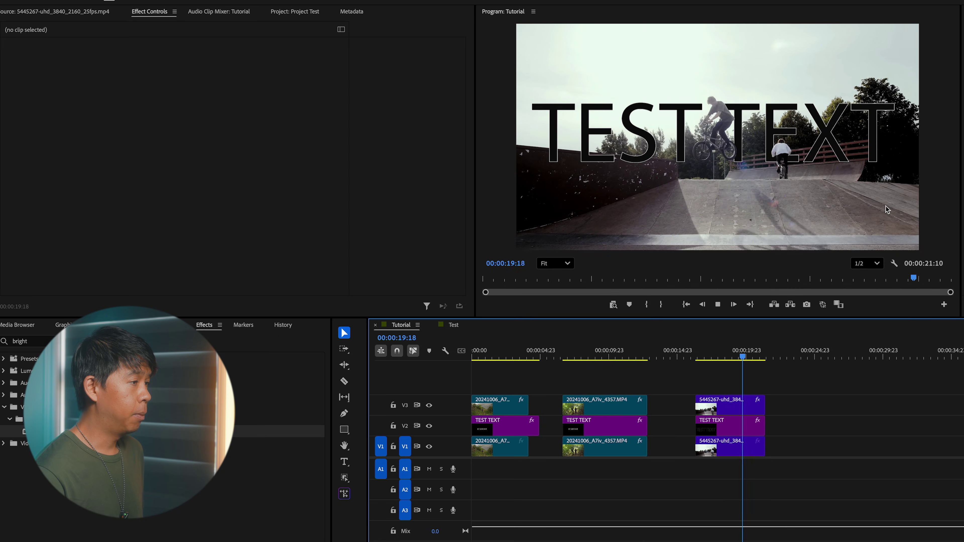
pyautogui.press('space')
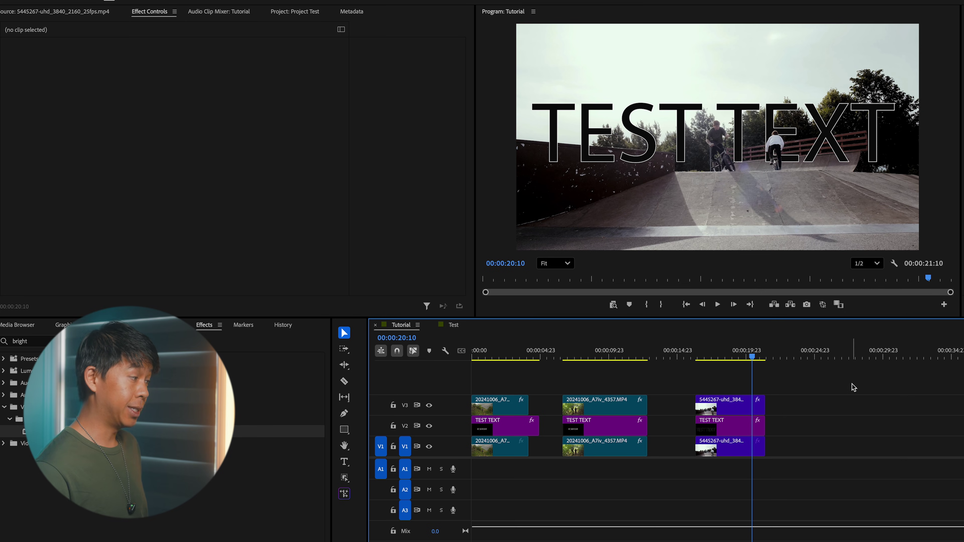
pyautogui.click(725, 358)
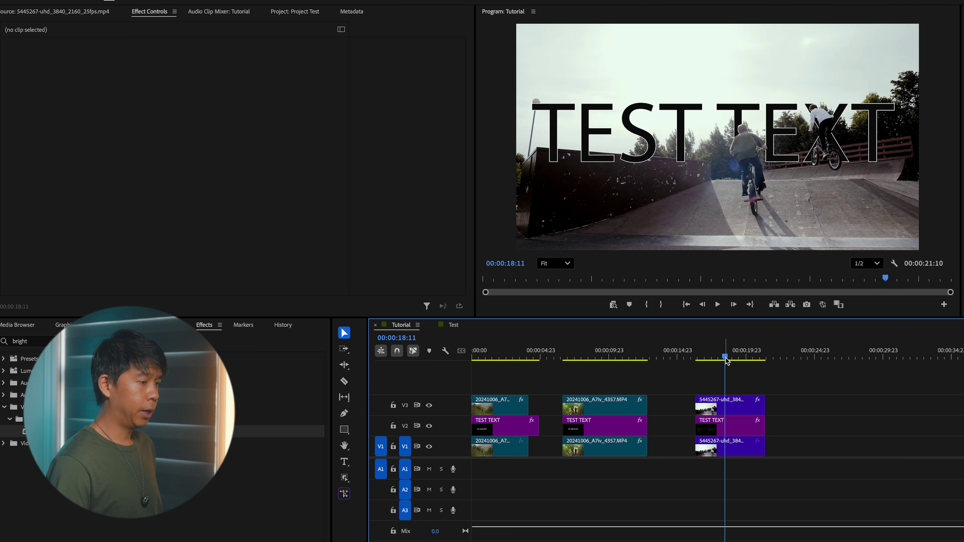
# Move the masked skatepark clip from V3 to V4 so it overlaps the end of the second forest clip, starting at 00:00:11:18
pyautogui.click(736, 413)
pyautogui.click(735, 455)
pyautogui.click(699, 357)
pyautogui.moveTo(699, 357); pyautogui.dragTo(703, 354)
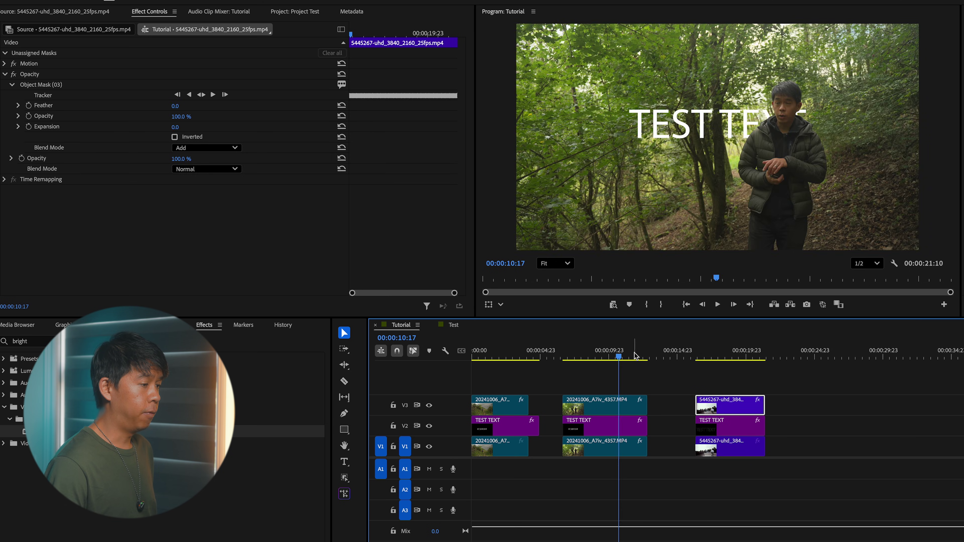
pyautogui.click(633, 355)
pyautogui.moveTo(717, 410); pyautogui.dragTo(658, 385)
# Play back the overlap to check the cut-out riders entering over the forest shot
pyautogui.press('space')
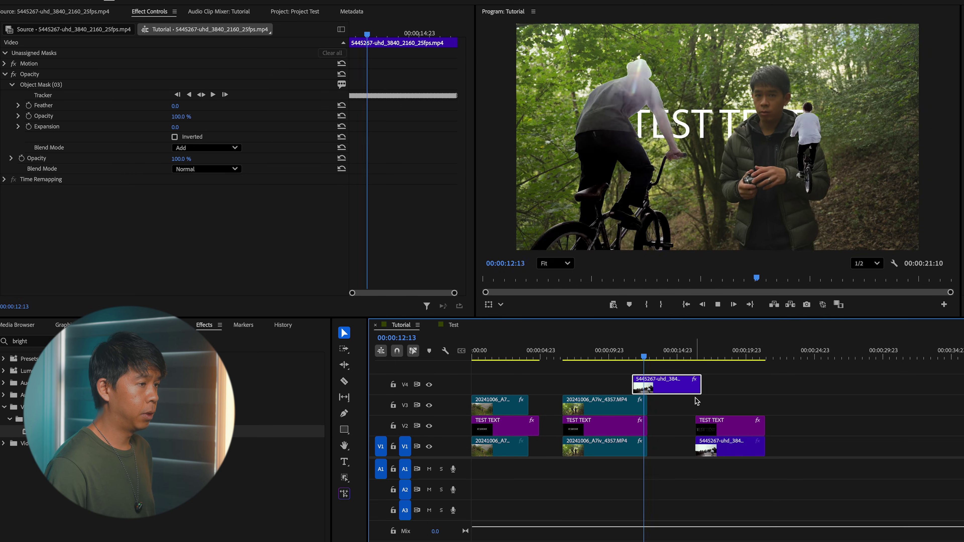
pyautogui.press('space')
pyautogui.moveTo(649, 357); pyautogui.dragTo(634, 356)
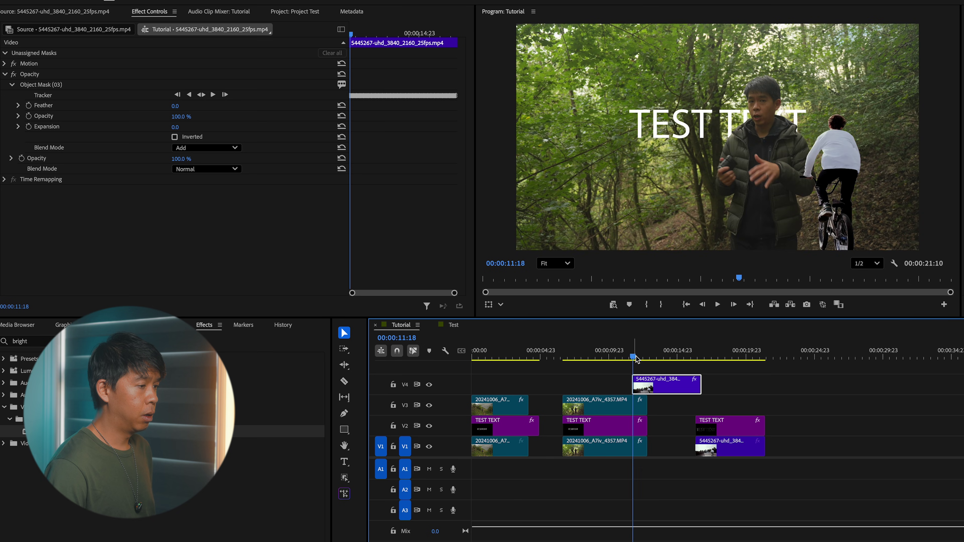
pyautogui.press('space')
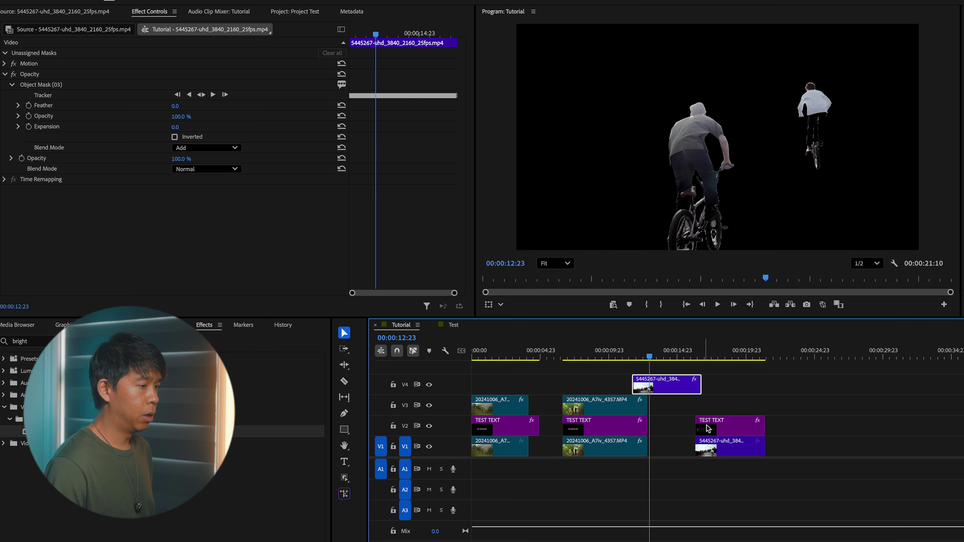
# Place the unmasked skatepark clip on V1 beneath the forest layers, aligned with its masked copy, and play back the transition
pyautogui.moveTo(728, 455); pyautogui.dragTo(669, 457)
pyautogui.click(614, 355)
pyautogui.press('space')
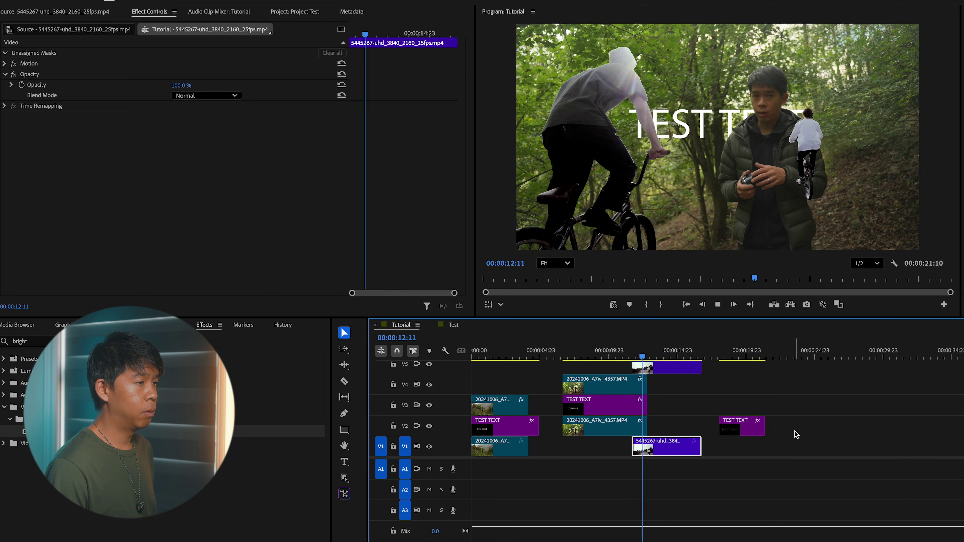
pyautogui.click(625, 355)
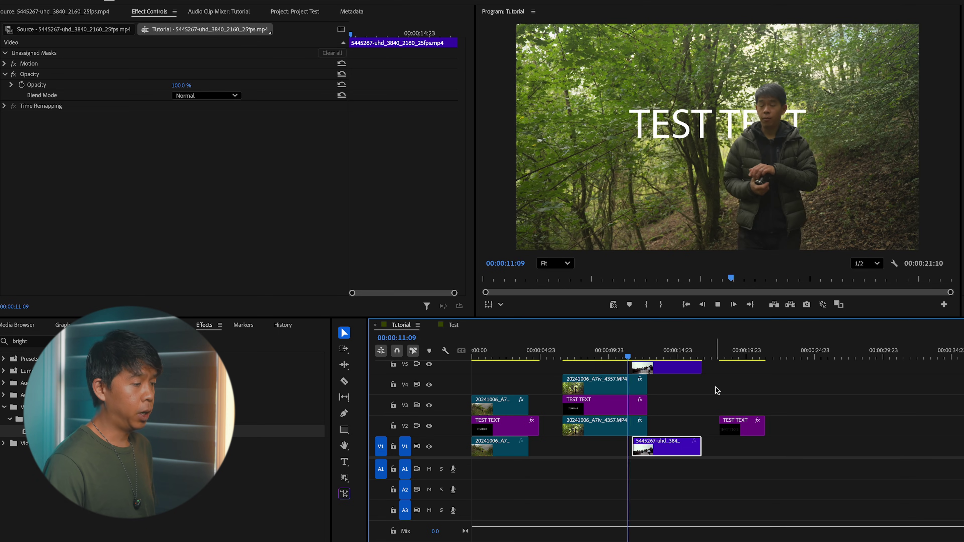
# Shift the masked and unmasked skatepark clips together to start at 00:00:12:06 and play back the shortened transition
pyautogui.press('=')
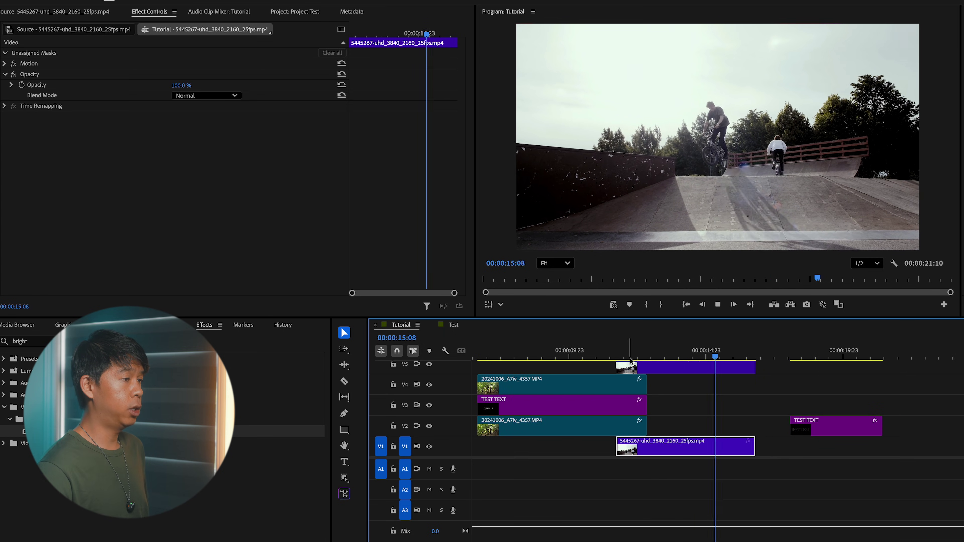
pyautogui.moveTo(622, 356); pyautogui.dragTo(630, 355)
pyautogui.click(665, 372)
pyautogui.moveTo(670, 372); pyautogui.dragTo(683, 371)
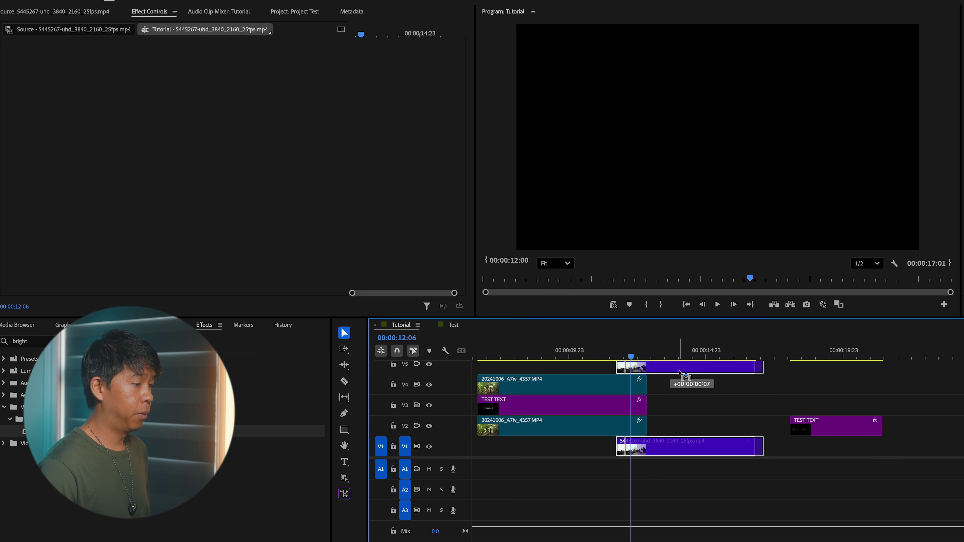
pyautogui.press('space')
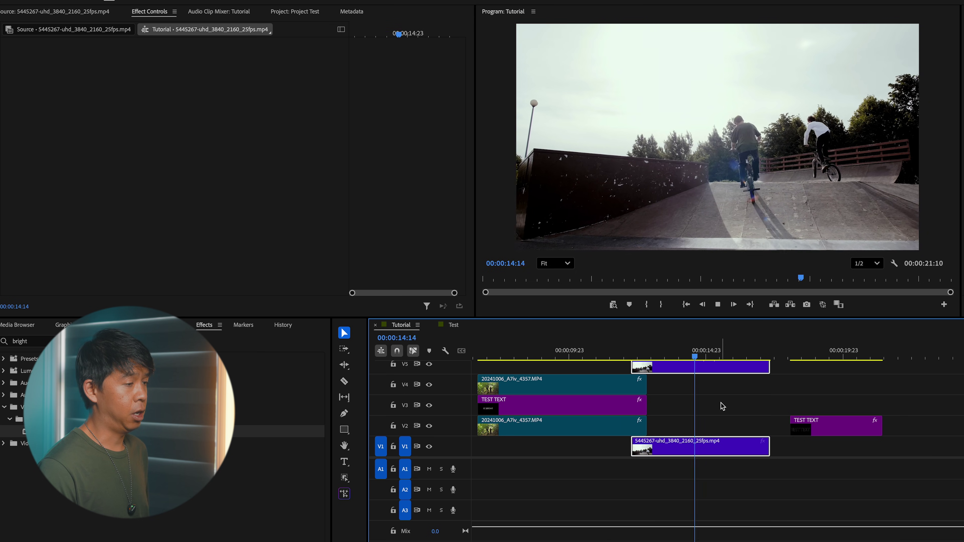
pyautogui.press('space')
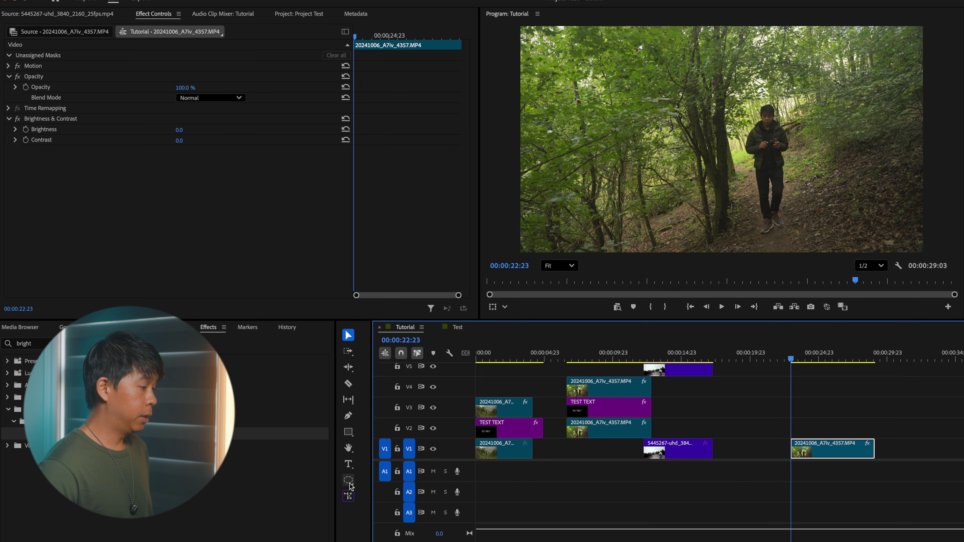
# Draw an ellipse mask around the walking man's face at 00:00:22:23 and fit it to his head
pyautogui.click(349, 480)
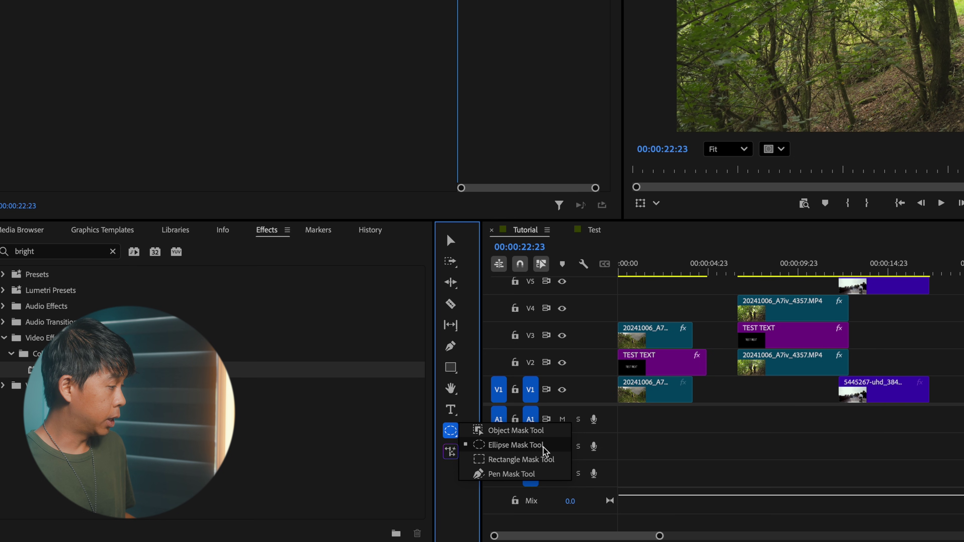
pyautogui.click(545, 445)
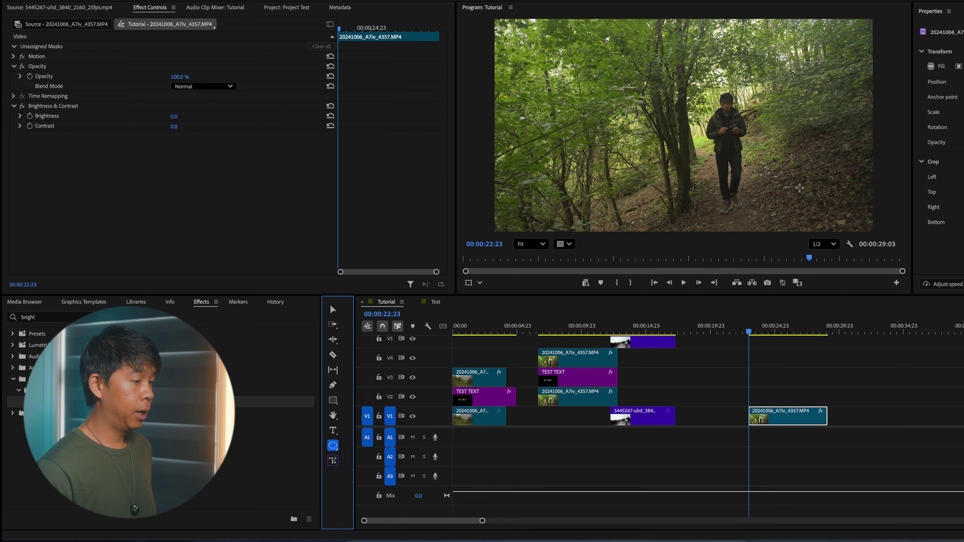
pyautogui.click(719, 96)
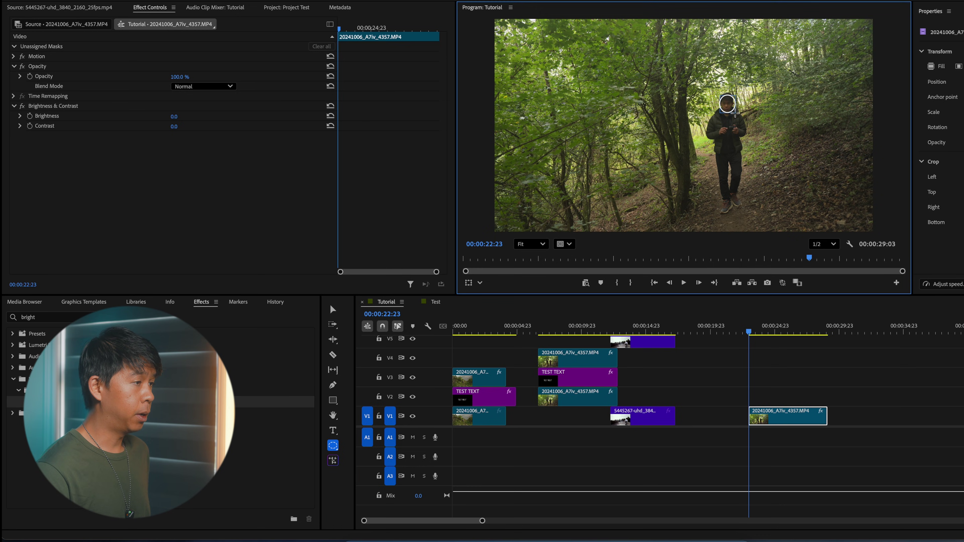
pyautogui.moveTo(734, 112); pyautogui.dragTo(735, 112)
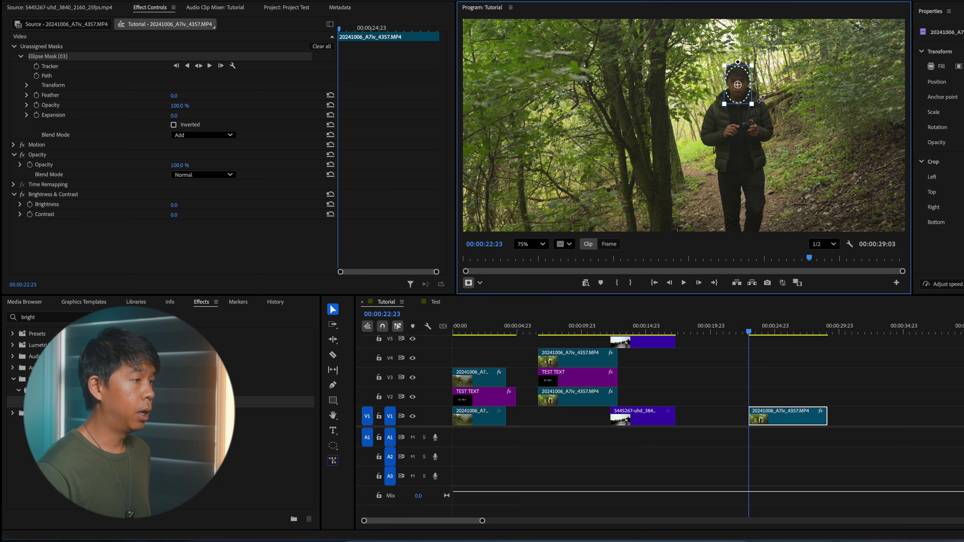
pyautogui.moveTo(752, 103); pyautogui.dragTo(750, 102)
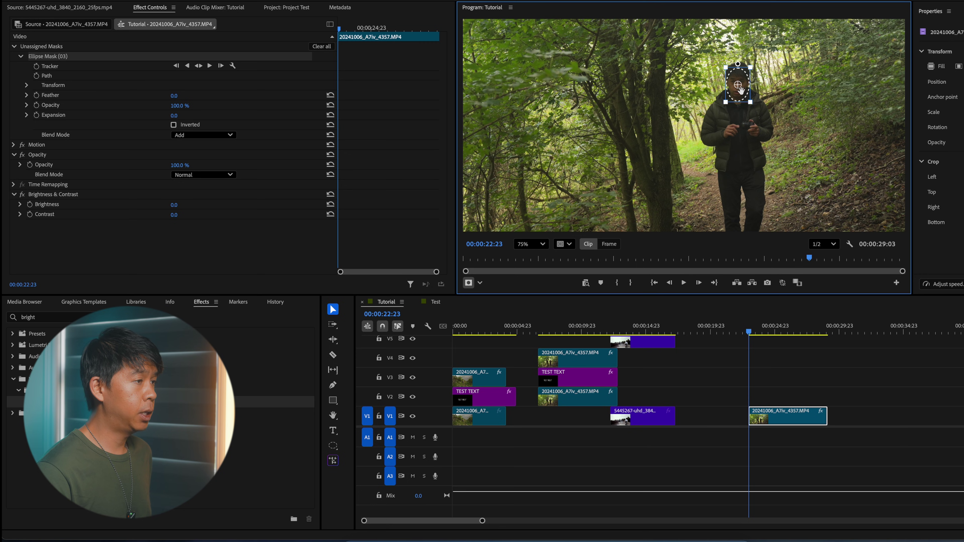
pyautogui.moveTo(740, 94); pyautogui.dragTo(739, 94)
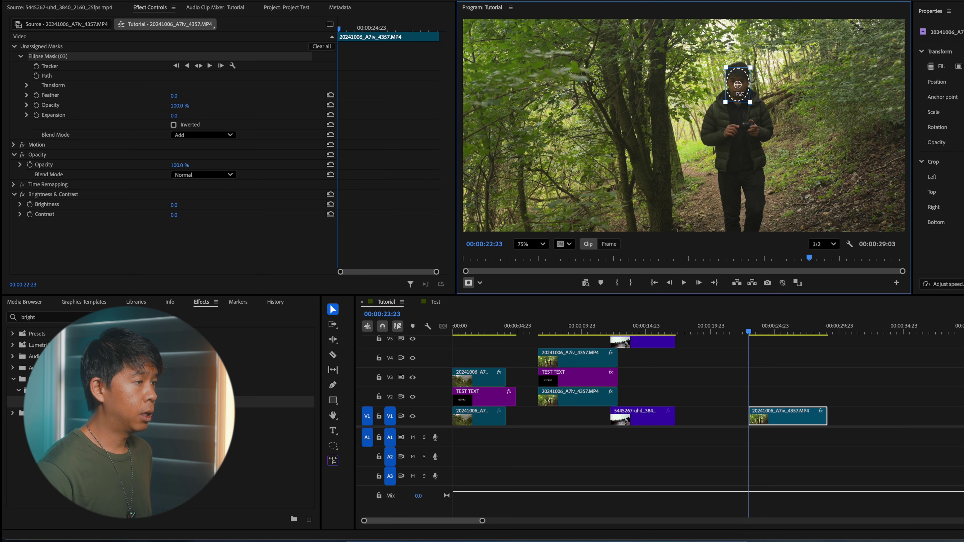
pyautogui.moveTo(741, 83); pyautogui.dragTo(742, 77)
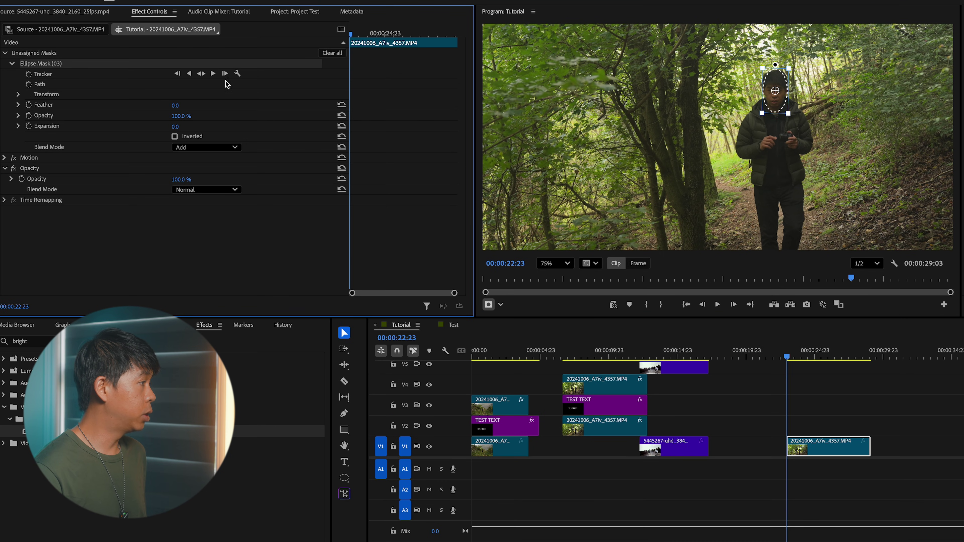
# Track the ellipse mask forward to 00:00:24:02 and recentre it on the man's face
pyautogui.click(214, 74)
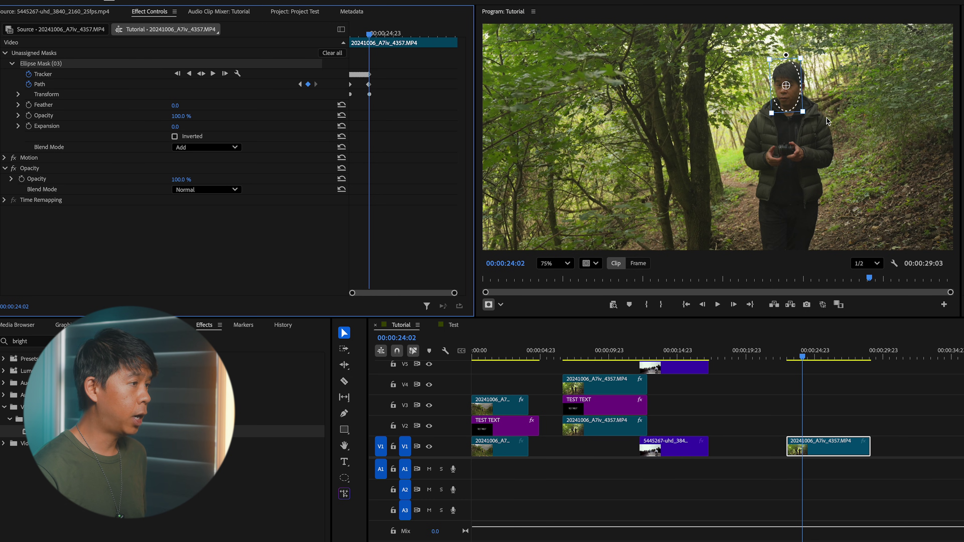
pyautogui.moveTo(791, 98); pyautogui.dragTo(794, 99)
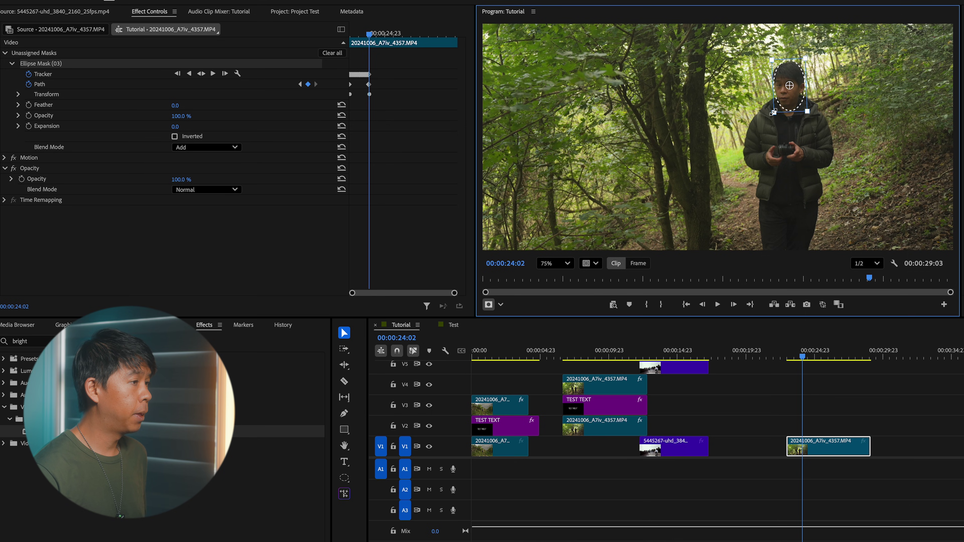
pyautogui.moveTo(798, 103); pyautogui.dragTo(789, 101)
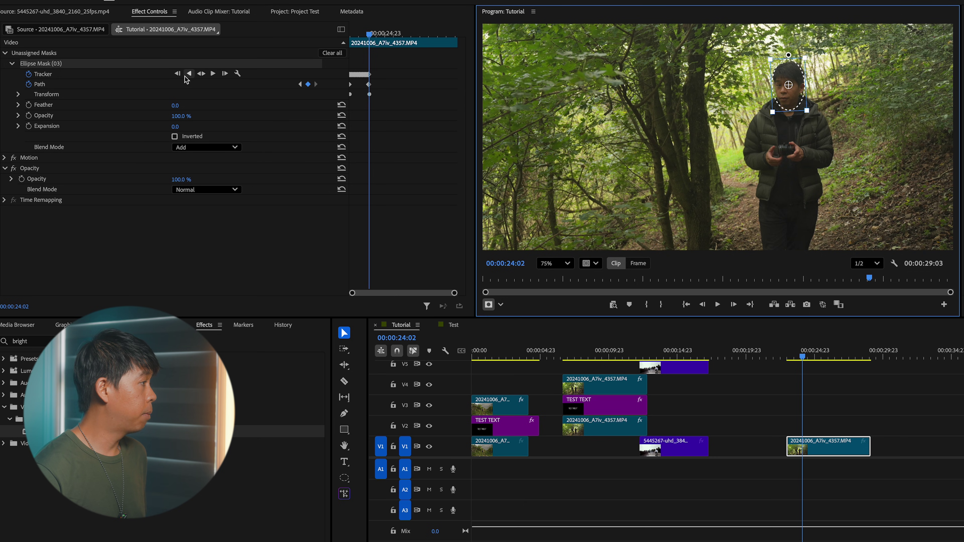
# Go back to 00:00:23:23 and track the face mask forward again, stopping at 00:00:25:04
pyautogui.click(177, 74)
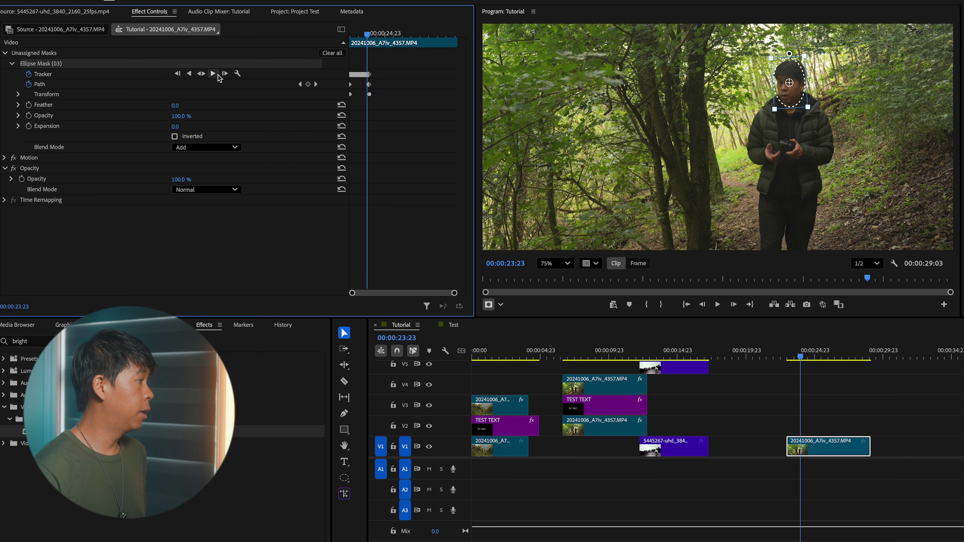
pyautogui.click(213, 73)
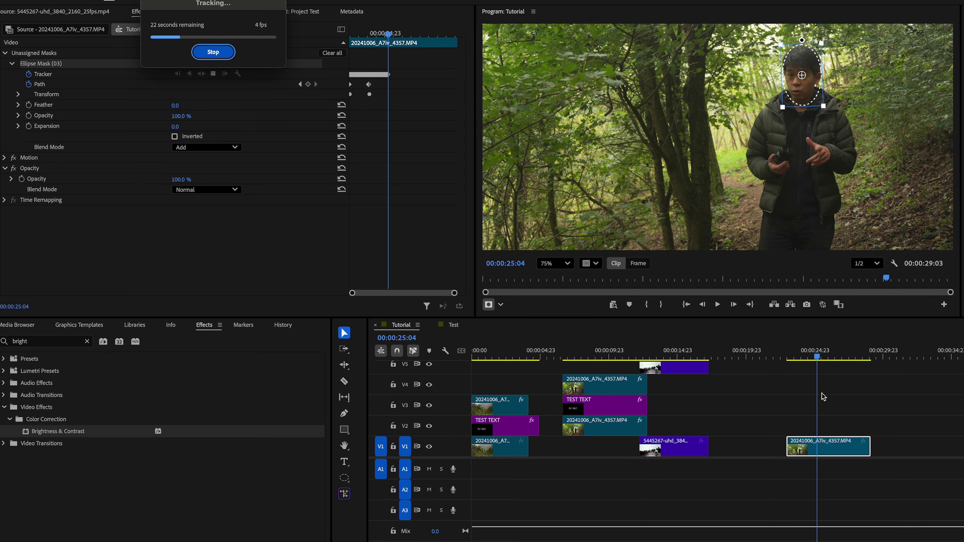
pyautogui.click(231, 56)
# Trim off the untracked end of the forest clip so it ends at 00:00:25:04
pyautogui.click(841, 455)
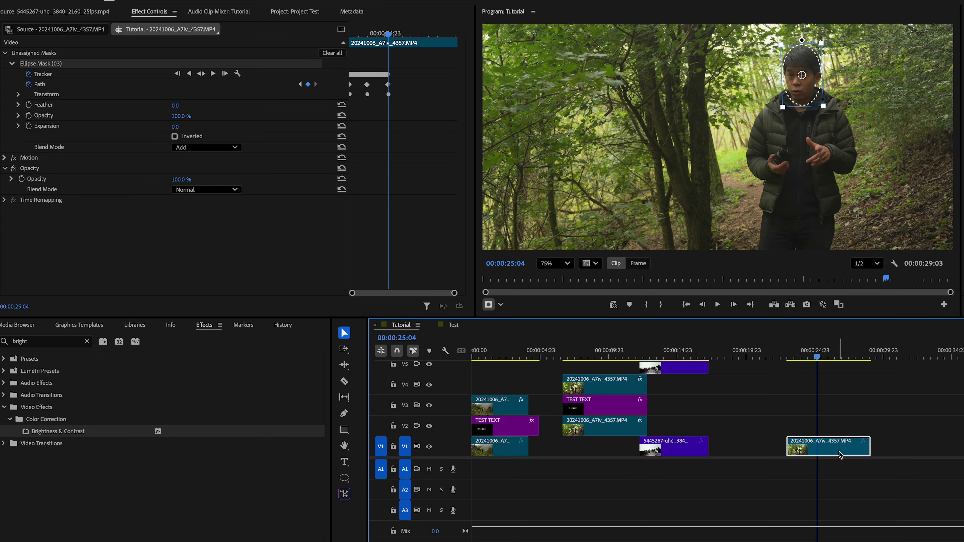
pyautogui.click(903, 417)
pyautogui.click(857, 455)
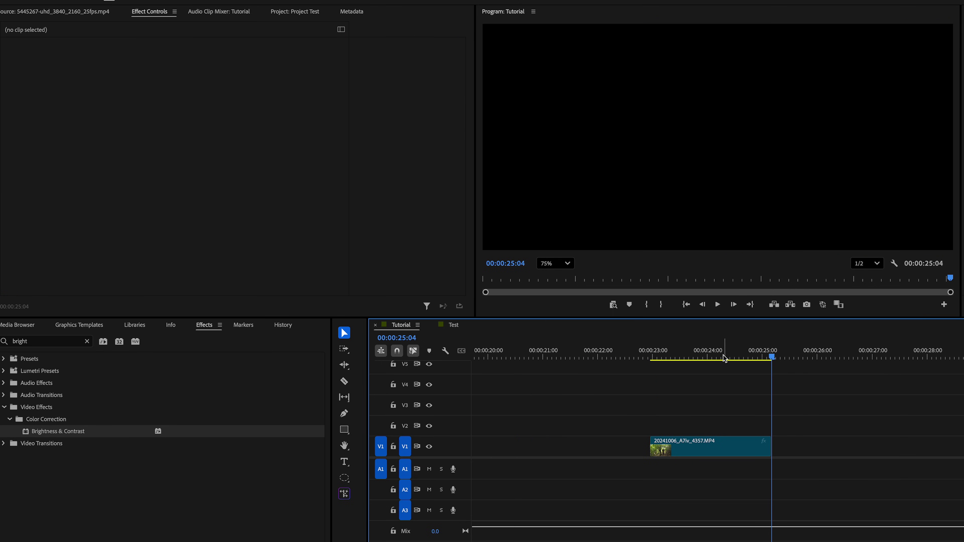
# Search the effects for "lumetri color" and apply Lumetri Color to the forest clip's ellipse mask
pyautogui.click(695, 355)
pyautogui.click(719, 444)
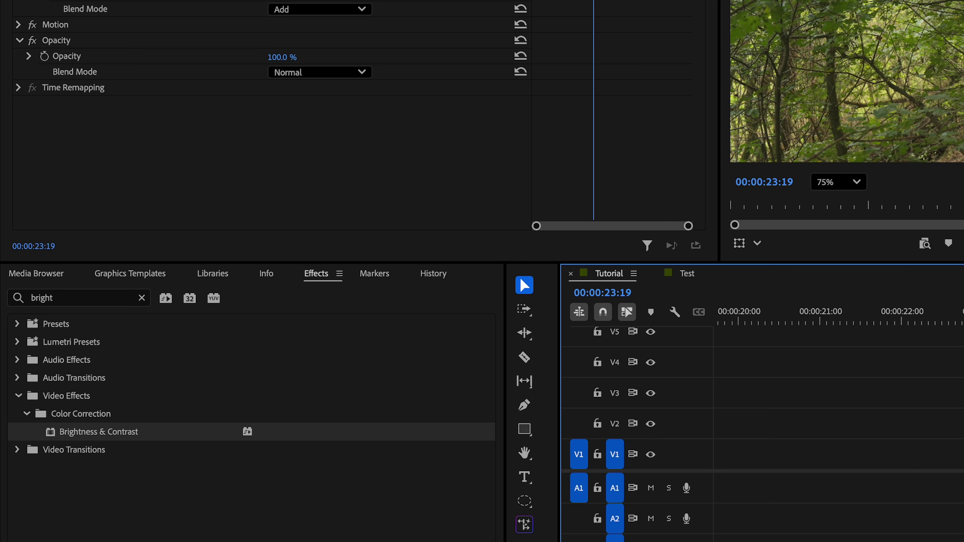
pyautogui.press('Up')
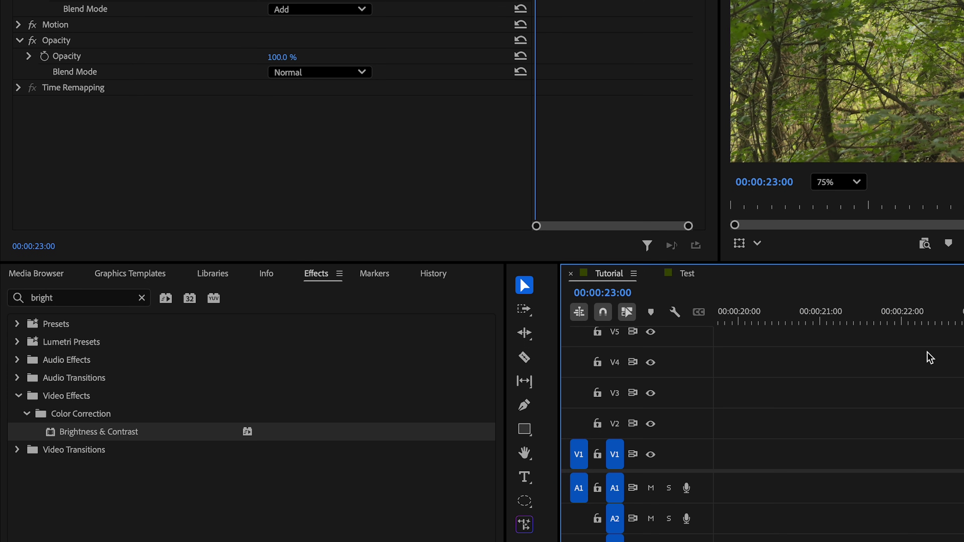
pyautogui.click(118, 300)
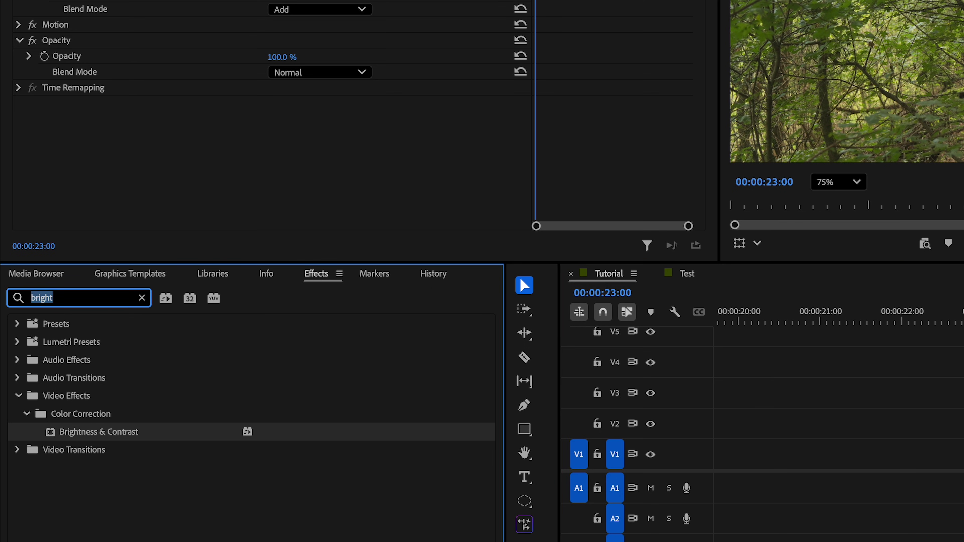
pyautogui.write('lumetri colo')
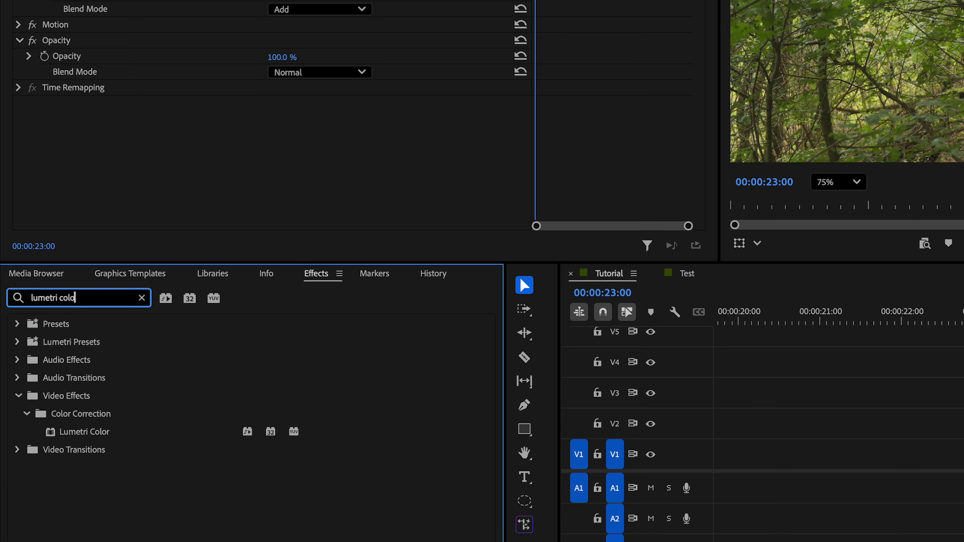
pyautogui.write('r')
pyautogui.moveTo(85, 432); pyautogui.dragTo(112, 159)
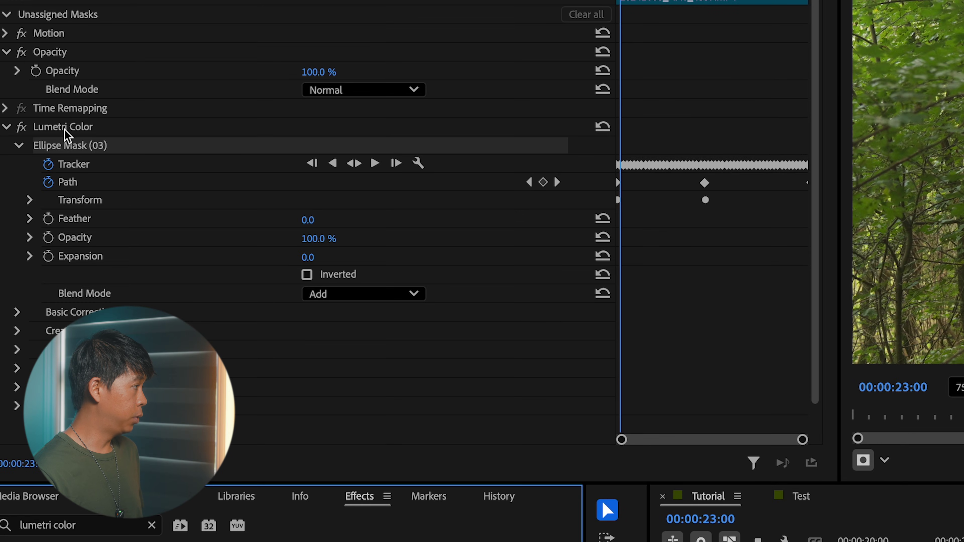
# Examine how the ellipse mask is nested under the Lumetri Color effect
pyautogui.click(66, 129)
pyautogui.click(79, 146)
pyautogui.click(77, 129)
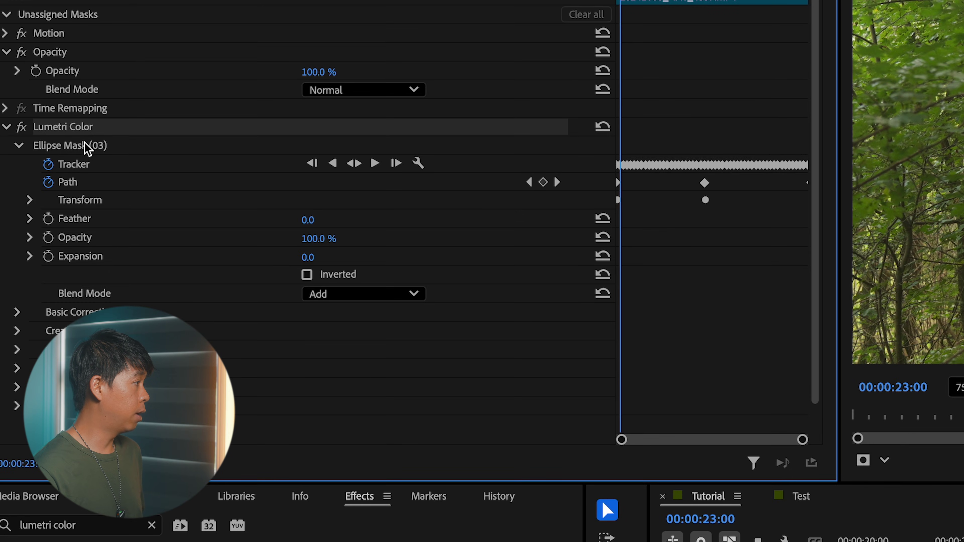
pyautogui.click(90, 148)
pyautogui.click(75, 131)
pyautogui.click(80, 142)
pyautogui.click(72, 131)
pyautogui.click(76, 145)
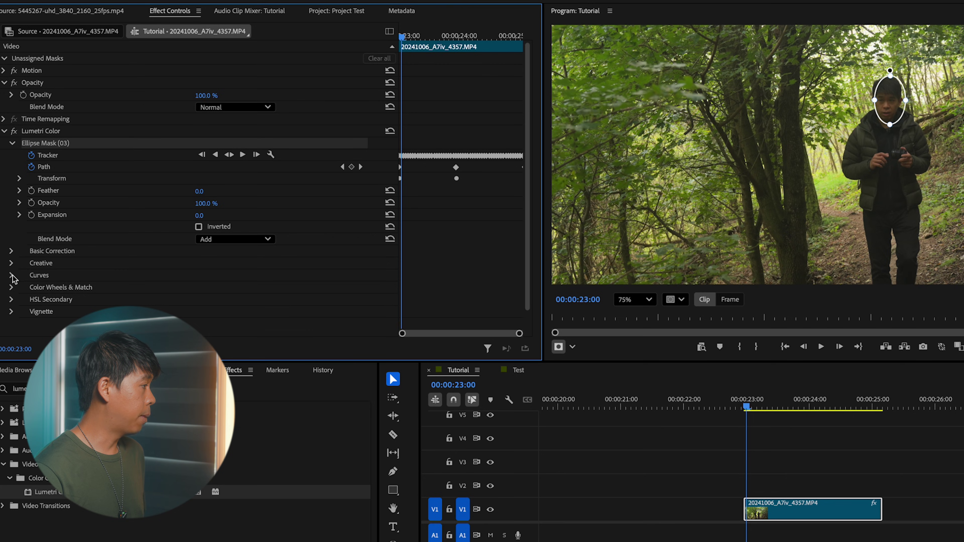
# Raise the midtones of the RGB curve and set the saturation to 114 in Lumetri Color
pyautogui.click(65, 351)
pyautogui.scroll(-5, 96, 290)
pyautogui.moveTo(192, 264); pyautogui.dragTo(173, 263)
pyautogui.press('z')
pyautogui.moveTo(190, 261); pyautogui.dragTo(190, 260)
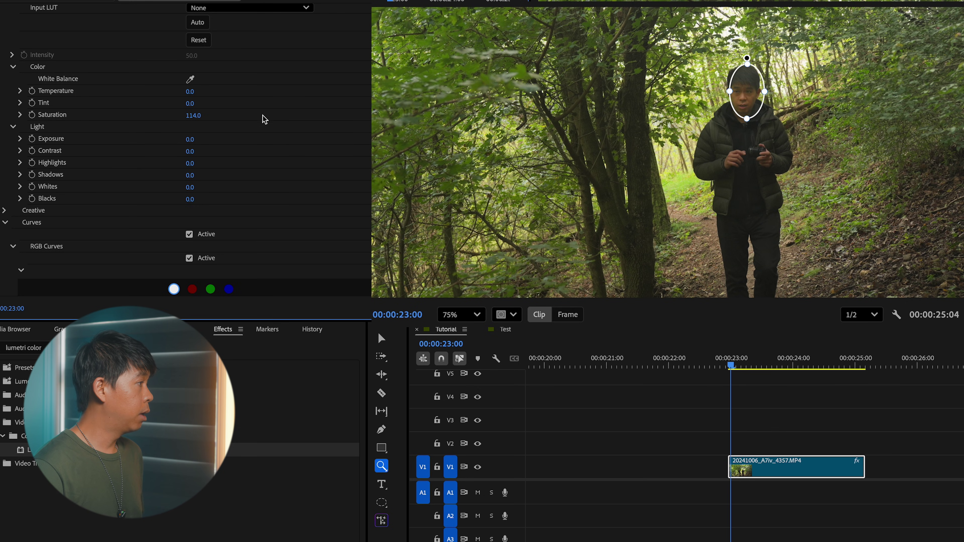
# Compare the face with Lumetri Color off and on, and check the frame without the mask outline
pyautogui.scroll(6, 264, 124)
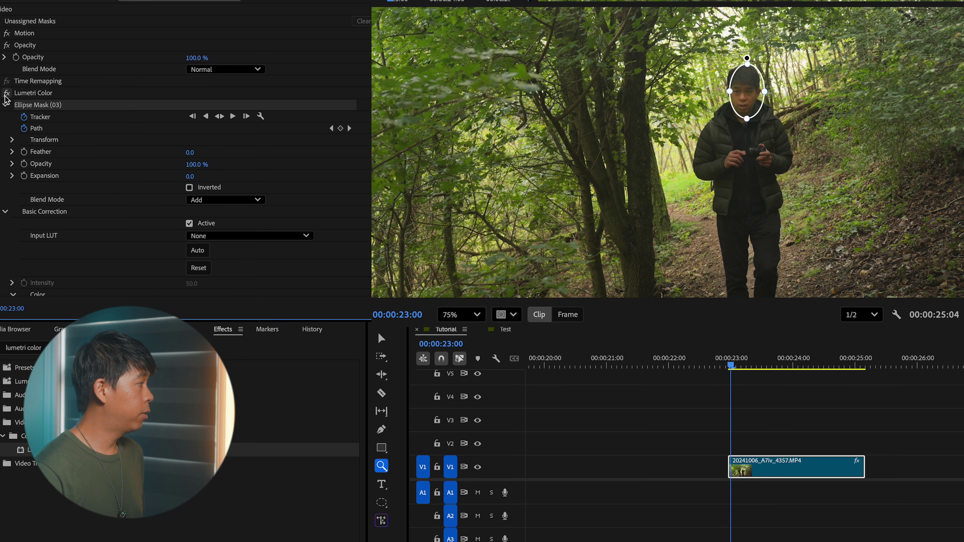
pyautogui.click(6, 94)
pyautogui.click(6, 93)
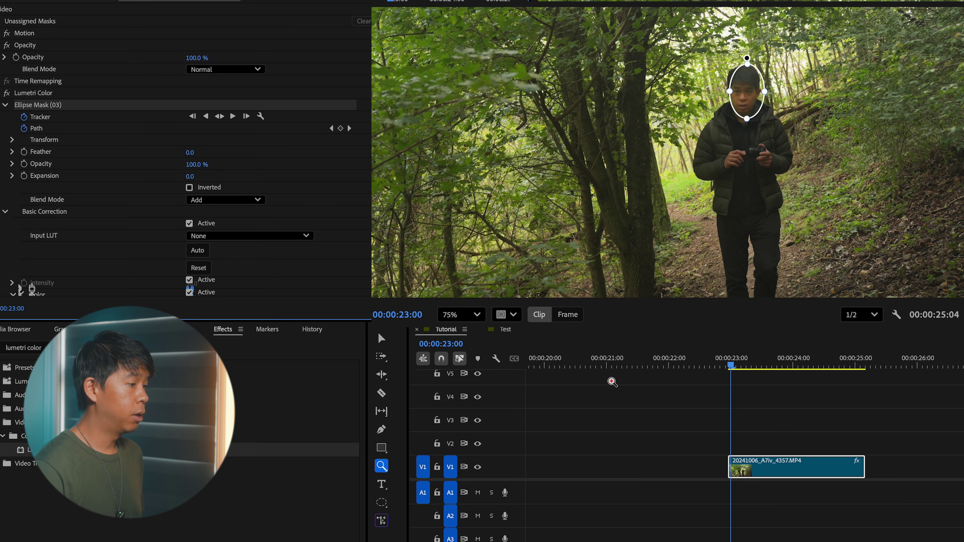
pyautogui.click(788, 415)
pyautogui.press('v')
pyautogui.click(812, 421)
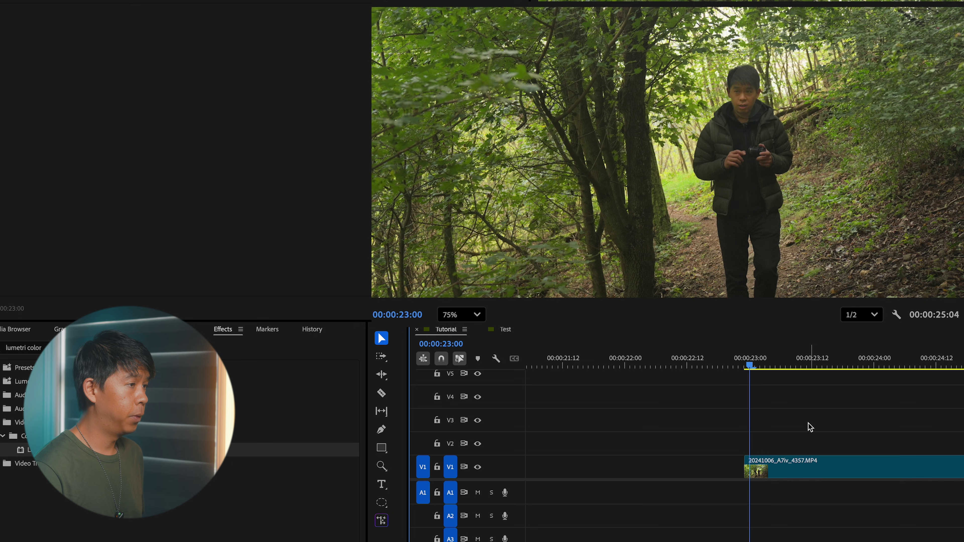
pyautogui.click(821, 471)
# Lower the RGB curve's midpoint slightly and set the temperature to 7 in Lumetri Color
pyautogui.scroll(-15, 218, 154)
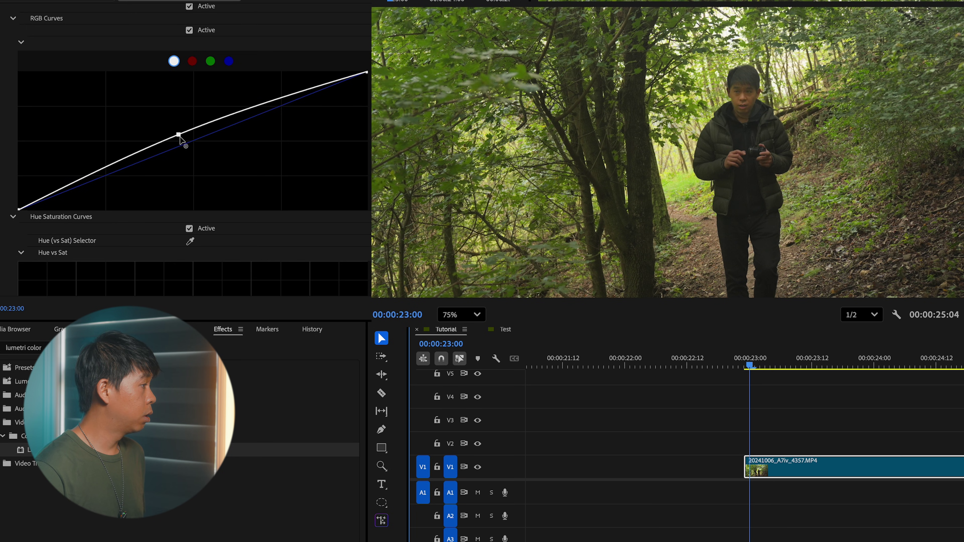
pyautogui.moveTo(180, 136); pyautogui.dragTo(181, 141)
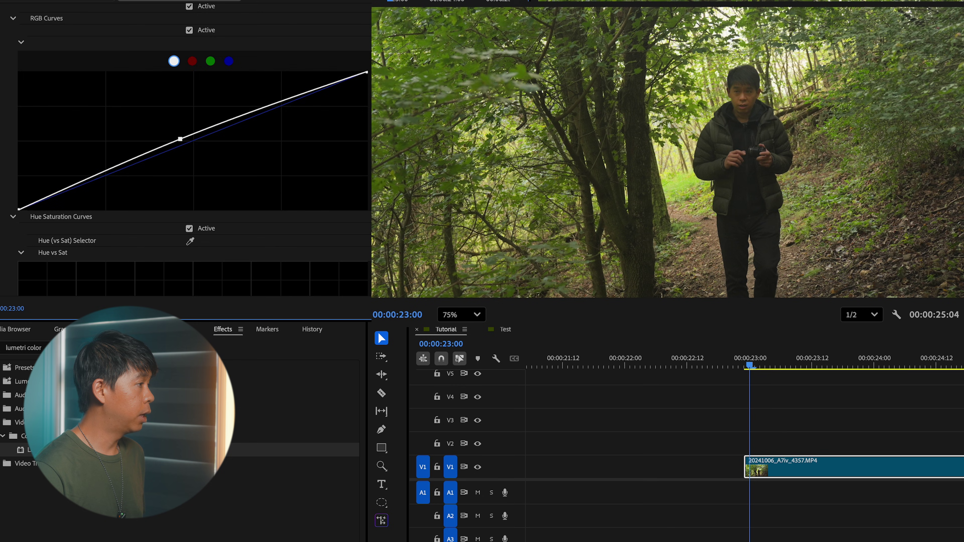
pyautogui.scroll(15, 194, 143)
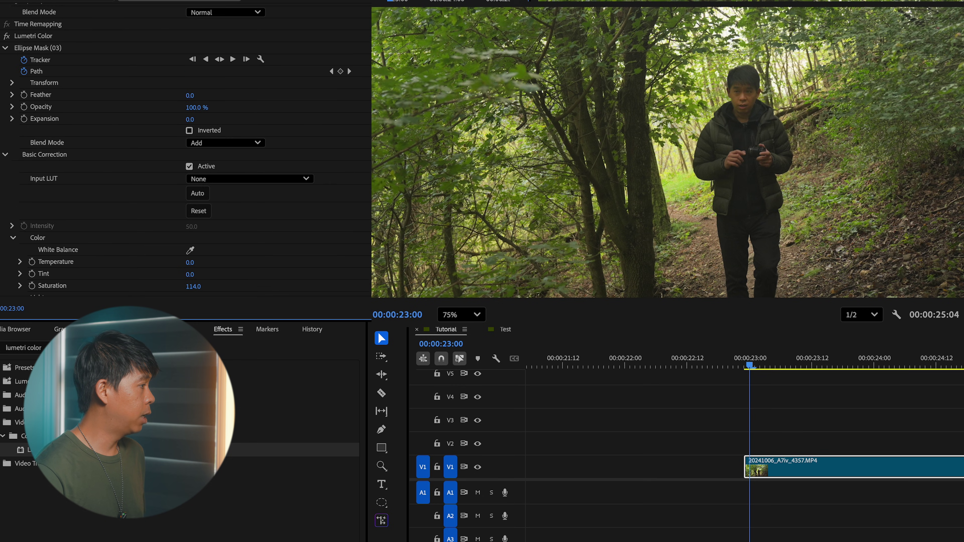
pyautogui.scroll(-10, 187, 153)
pyautogui.scroll(4, 186, 154)
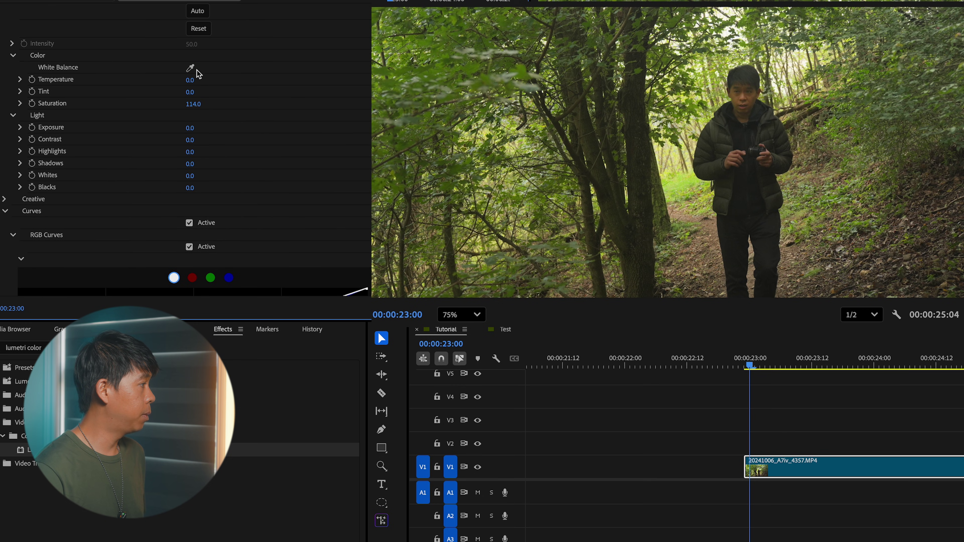
pyautogui.click(20, 79)
pyautogui.moveTo(198, 102)
pyautogui.mouseDown()
pyautogui.moveTo(224, 102)
pyautogui.moveTo(208, 101)
pyautogui.mouseUp()
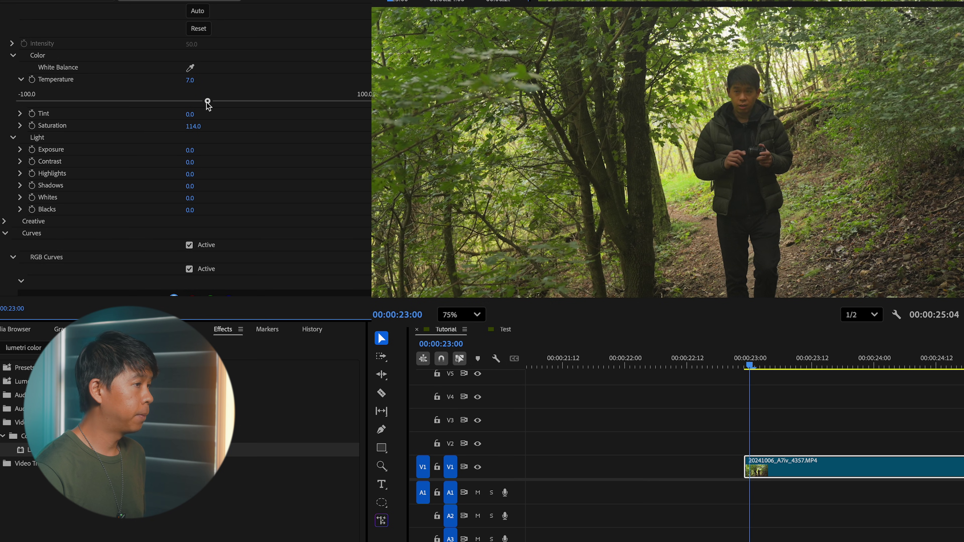
# Turn Lumetri Color off and on to compare the adjusted face grade
pyautogui.scroll(3, 186, 152)
pyautogui.scroll(6, 26, 51)
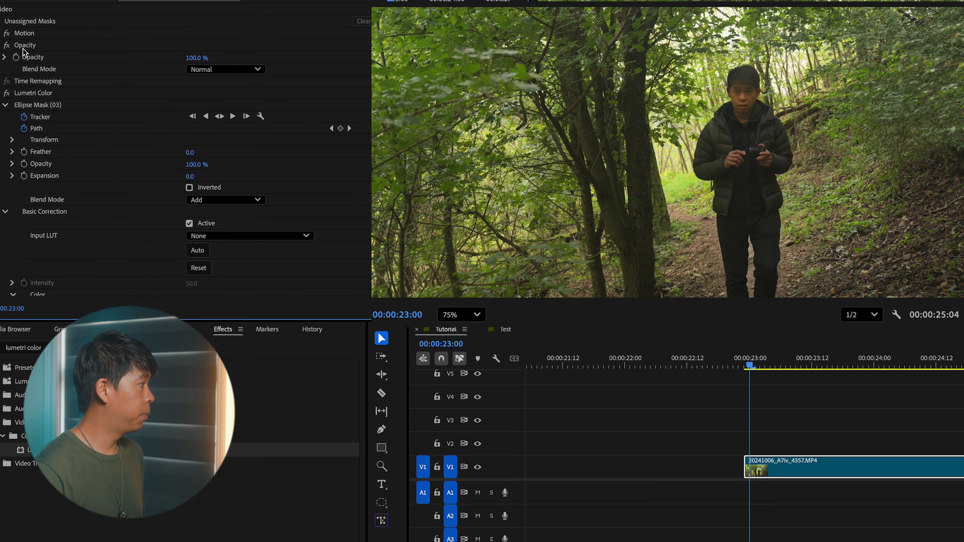
pyautogui.click(7, 93)
pyautogui.click(7, 93)
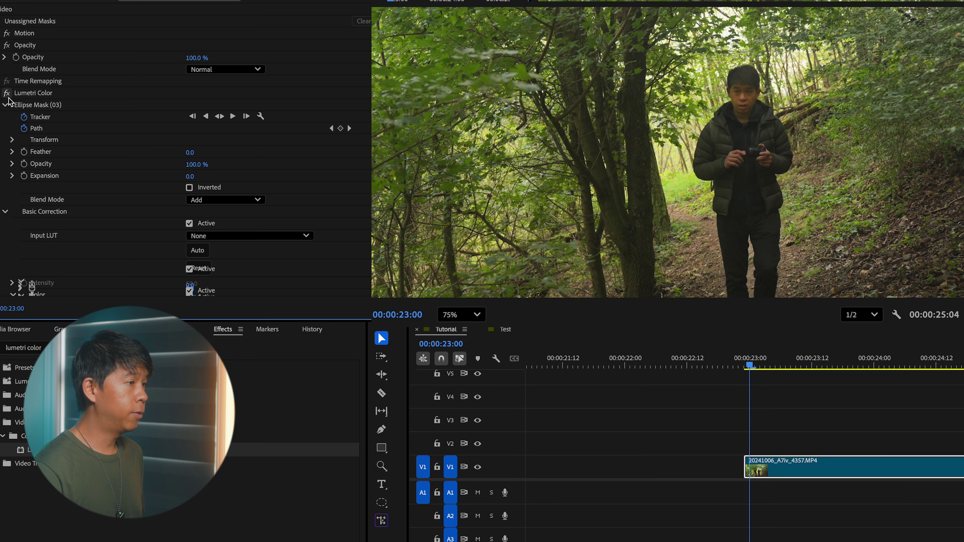
pyautogui.click(832, 424)
pyautogui.click(797, 471)
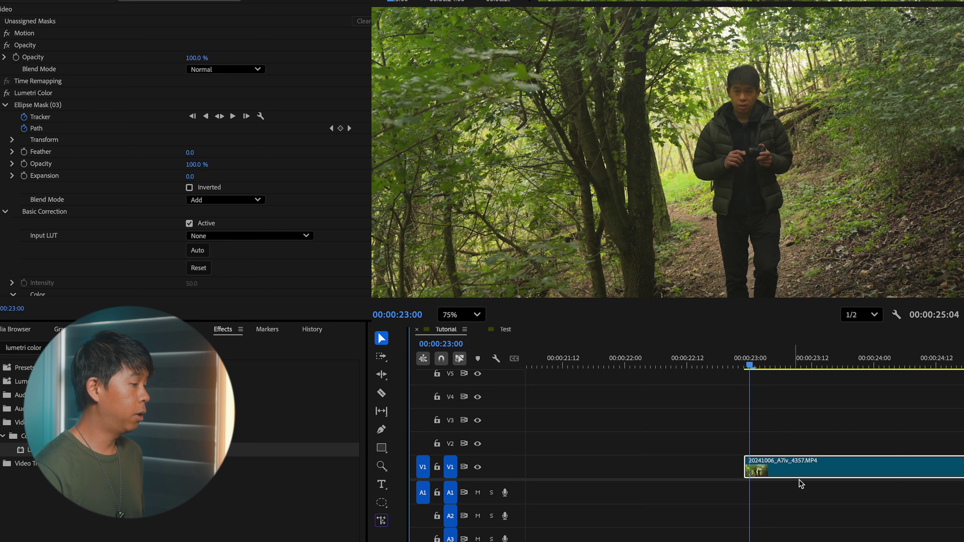
# Disable Lumetri Color, set the program view zoom to Fit and play back the ungraded clip
pyautogui.click(6, 93)
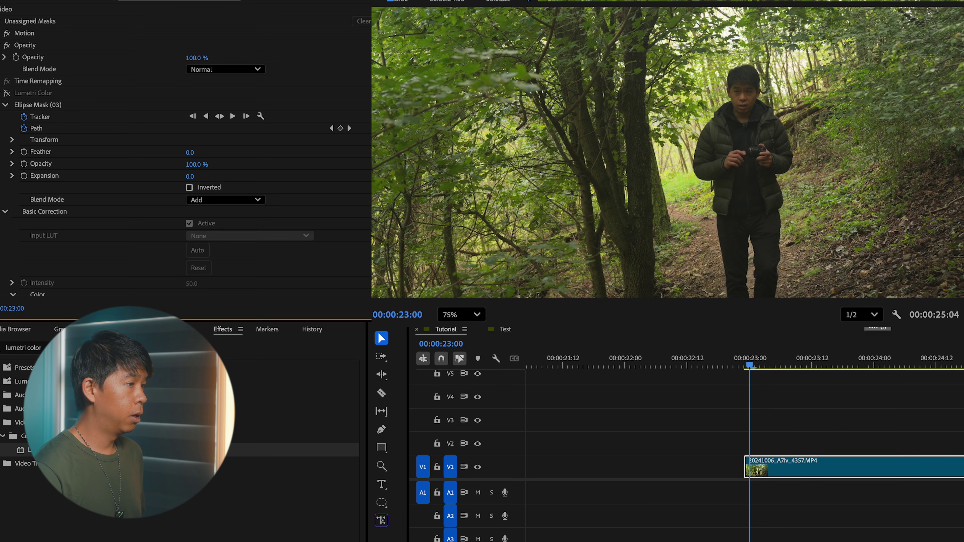
pyautogui.click(452, 315)
pyautogui.click(625, 334)
pyautogui.press('space')
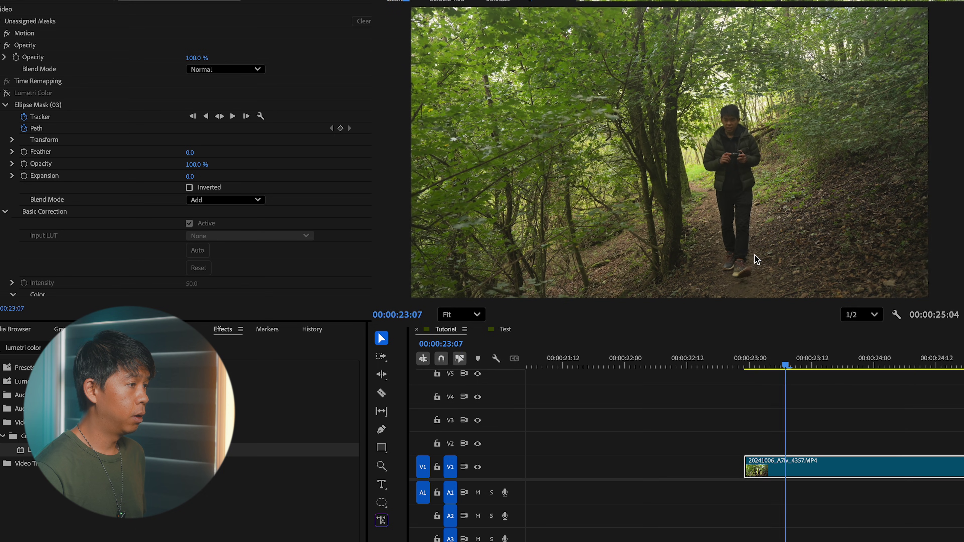
# Return to the clip's start at 00:00:22:23, re-enable Lumetri Color and play back the tracked face grade
pyautogui.press('-')
pyautogui.click(847, 363)
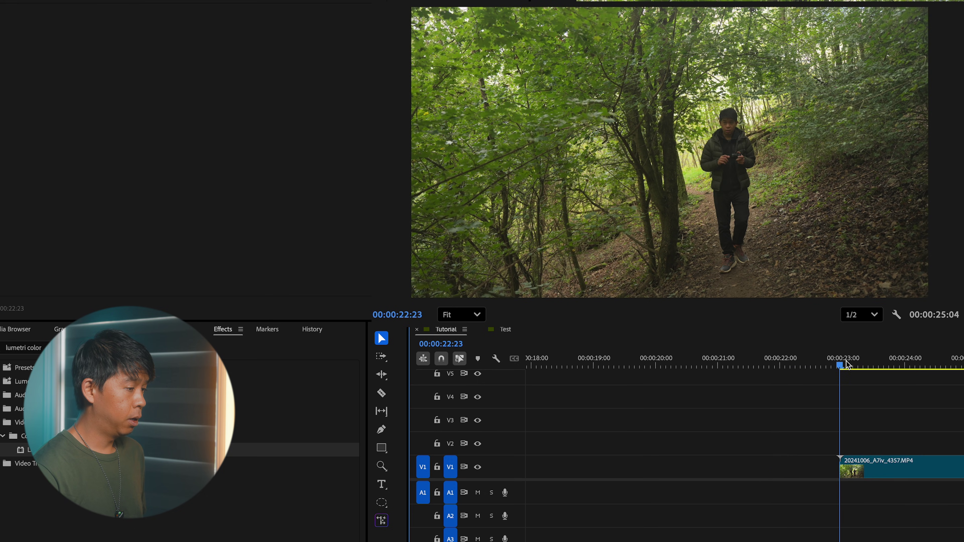
pyautogui.click(888, 464)
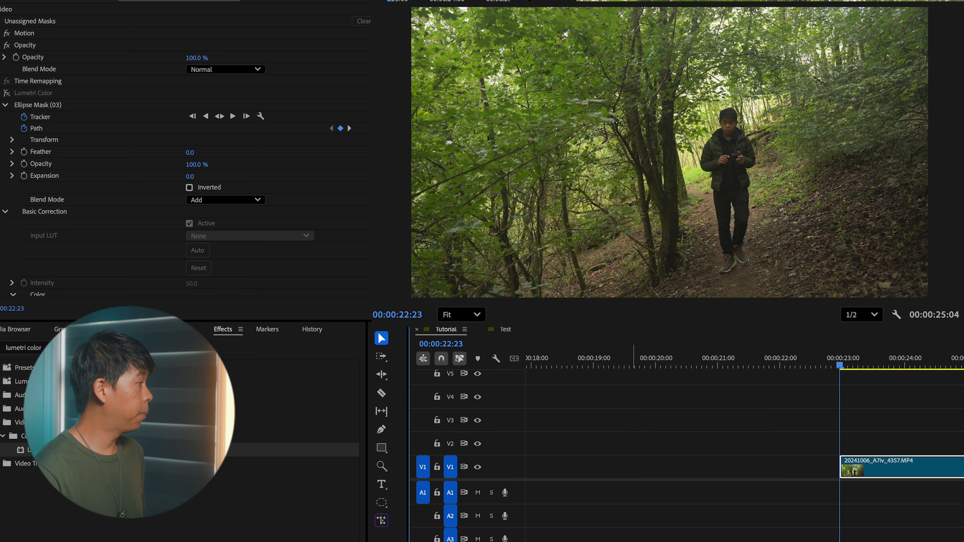
pyautogui.click(7, 92)
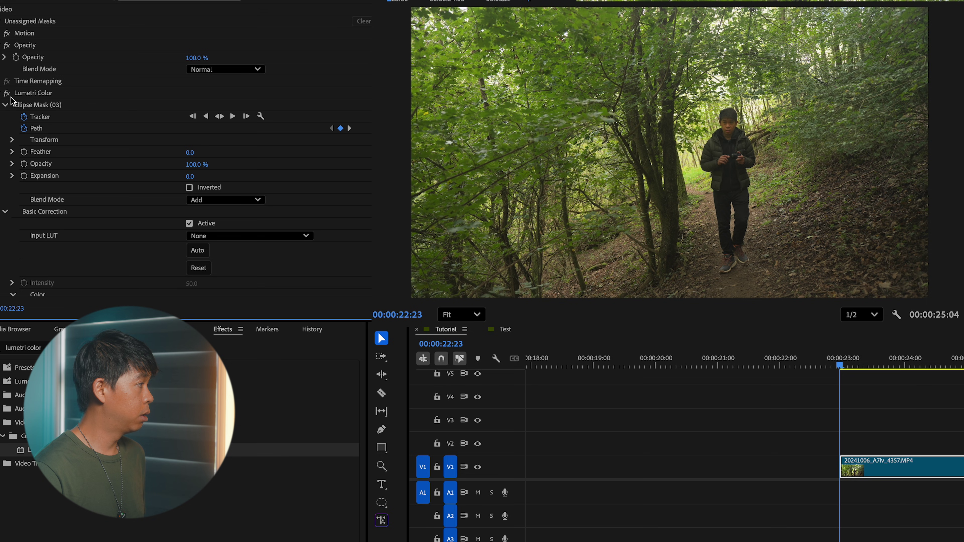
pyautogui.press('space')
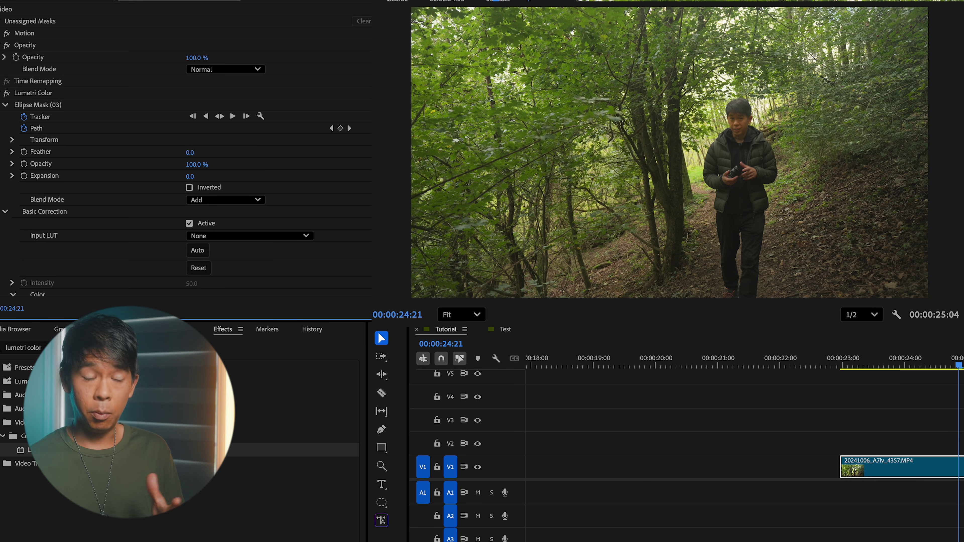
pyautogui.press('space')
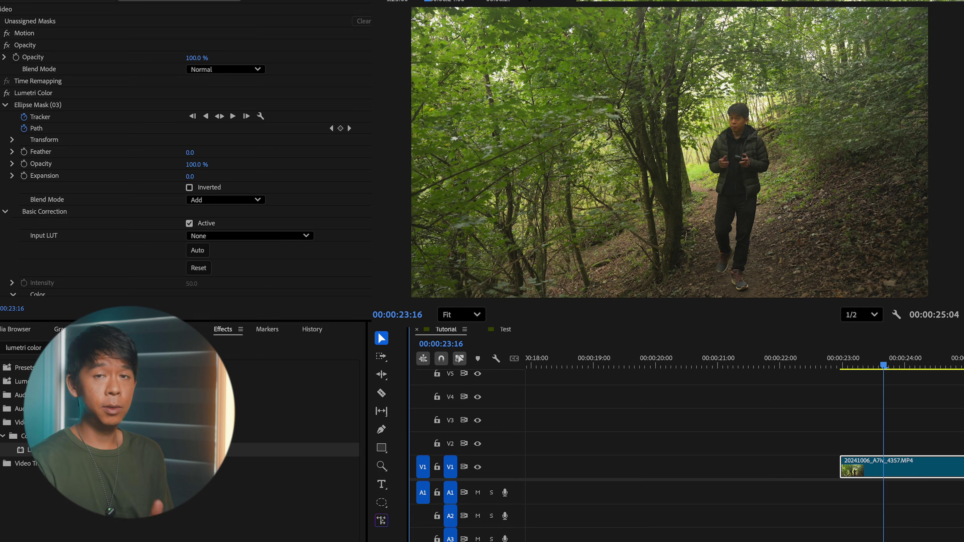